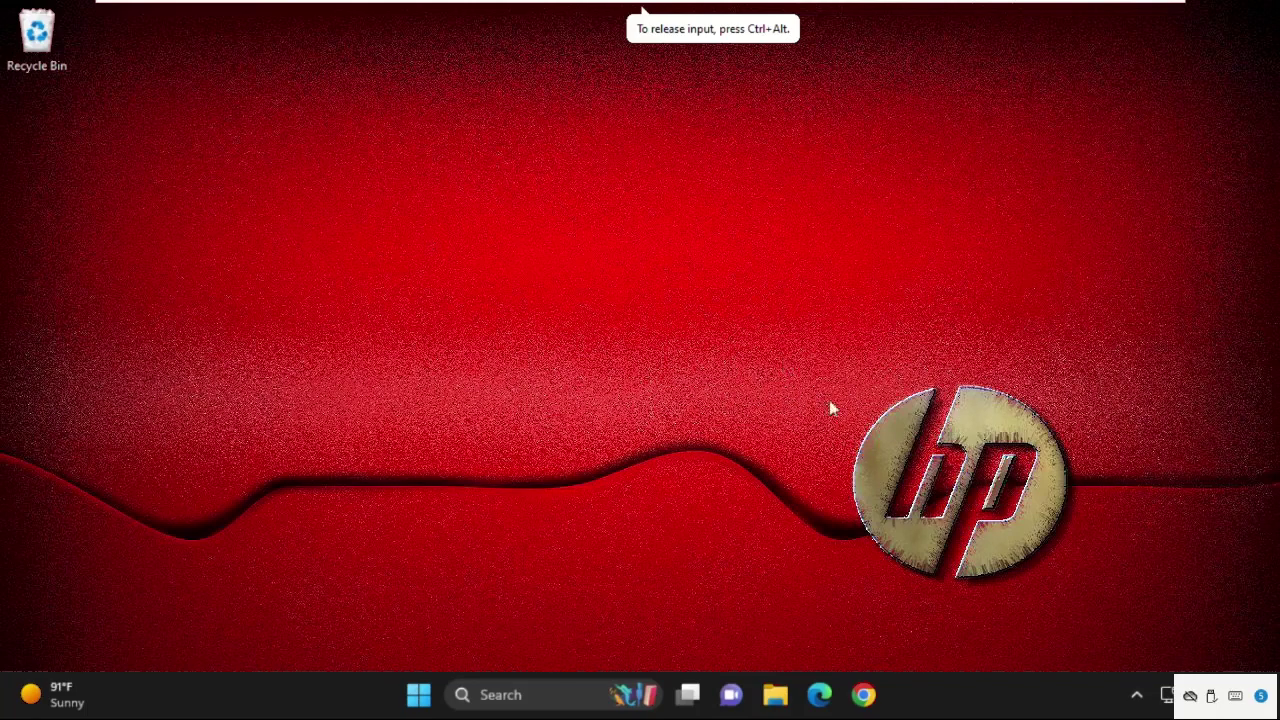
- Search Windows for 'file expl' and launch File Explorer from the results
{"action": "left_click", "coordinate": [760, 703]}
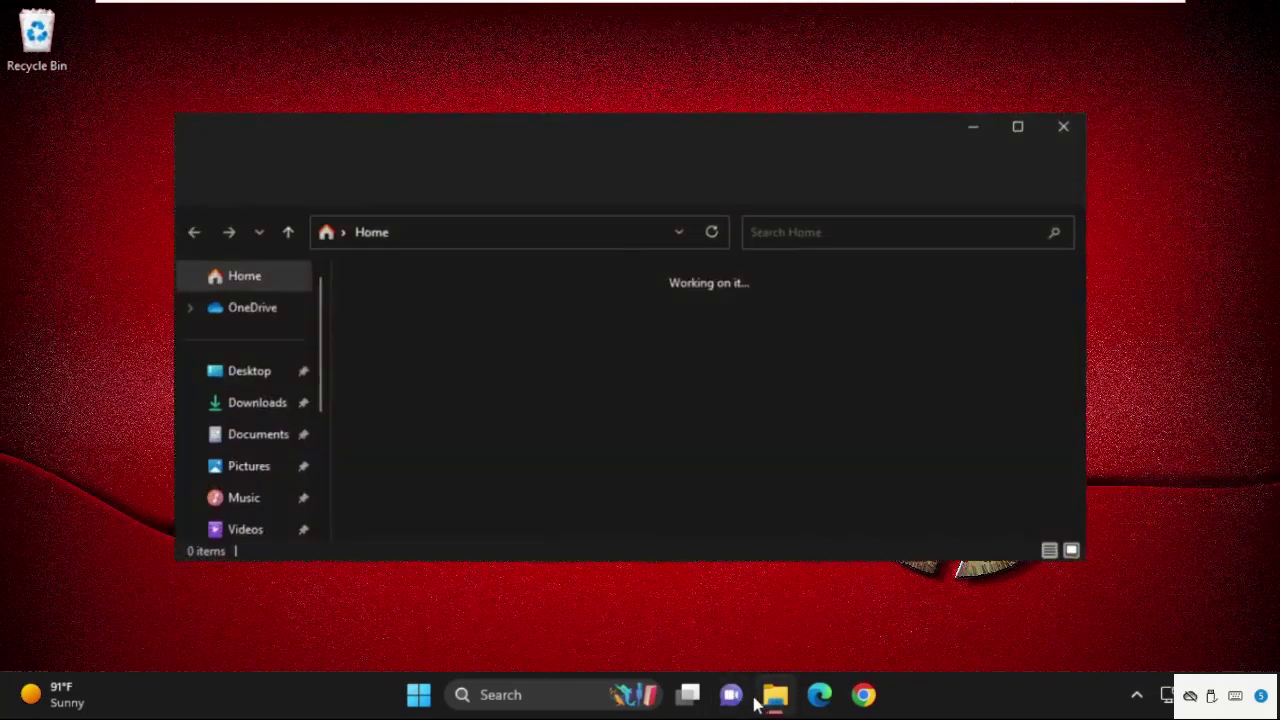
{"action": "left_click", "coordinate": [1063, 126]}
{"action": "left_click", "coordinate": [531, 700]}
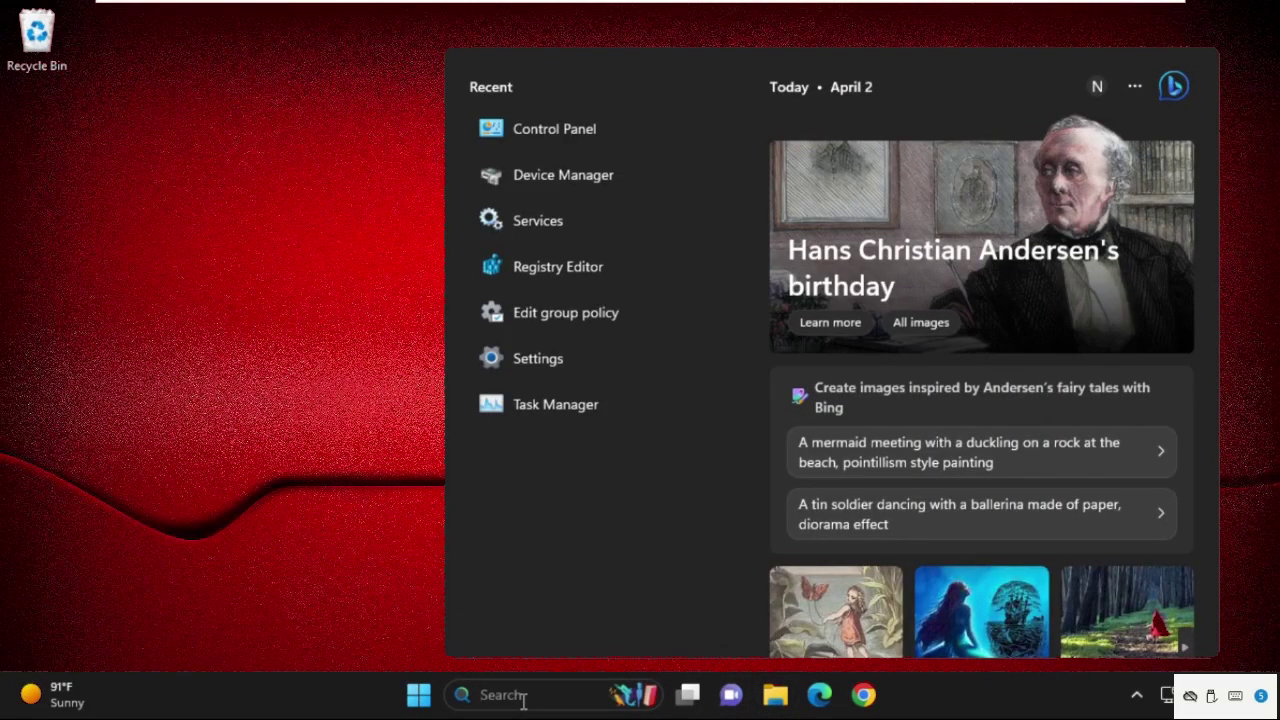
{"action": "type", "text": "file expl"}
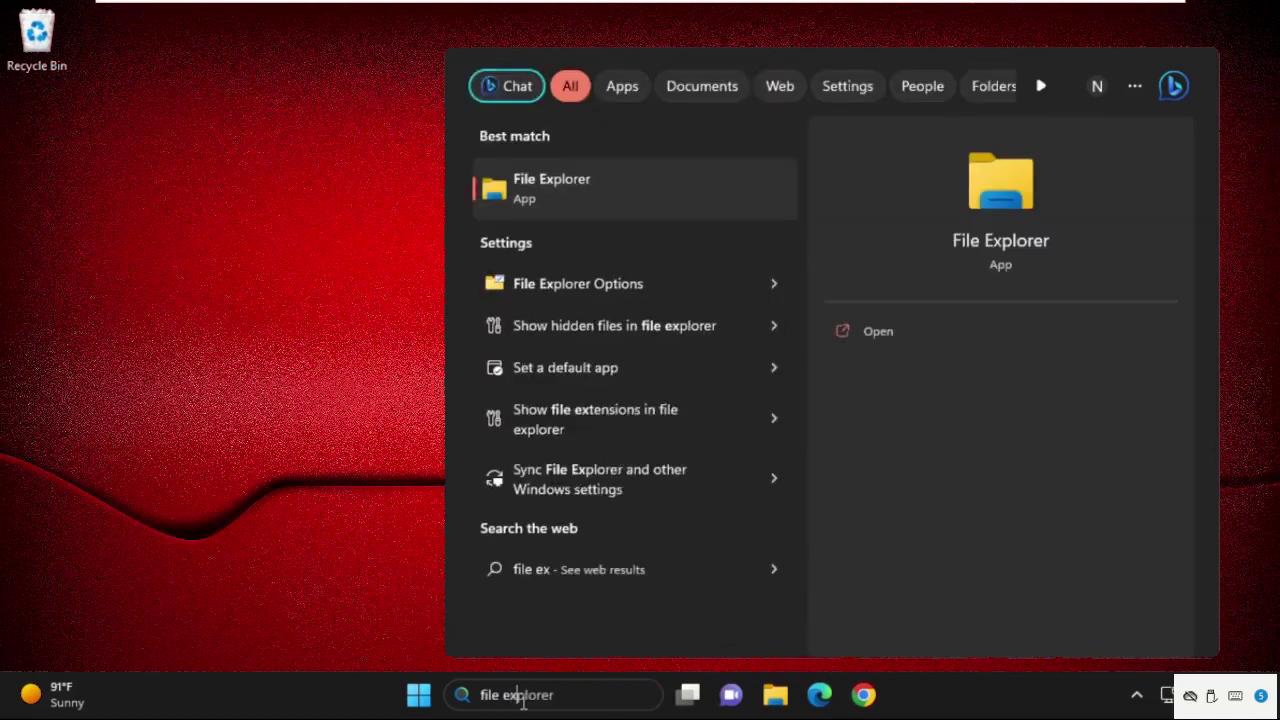
{"action": "left_click", "coordinate": [610, 208]}
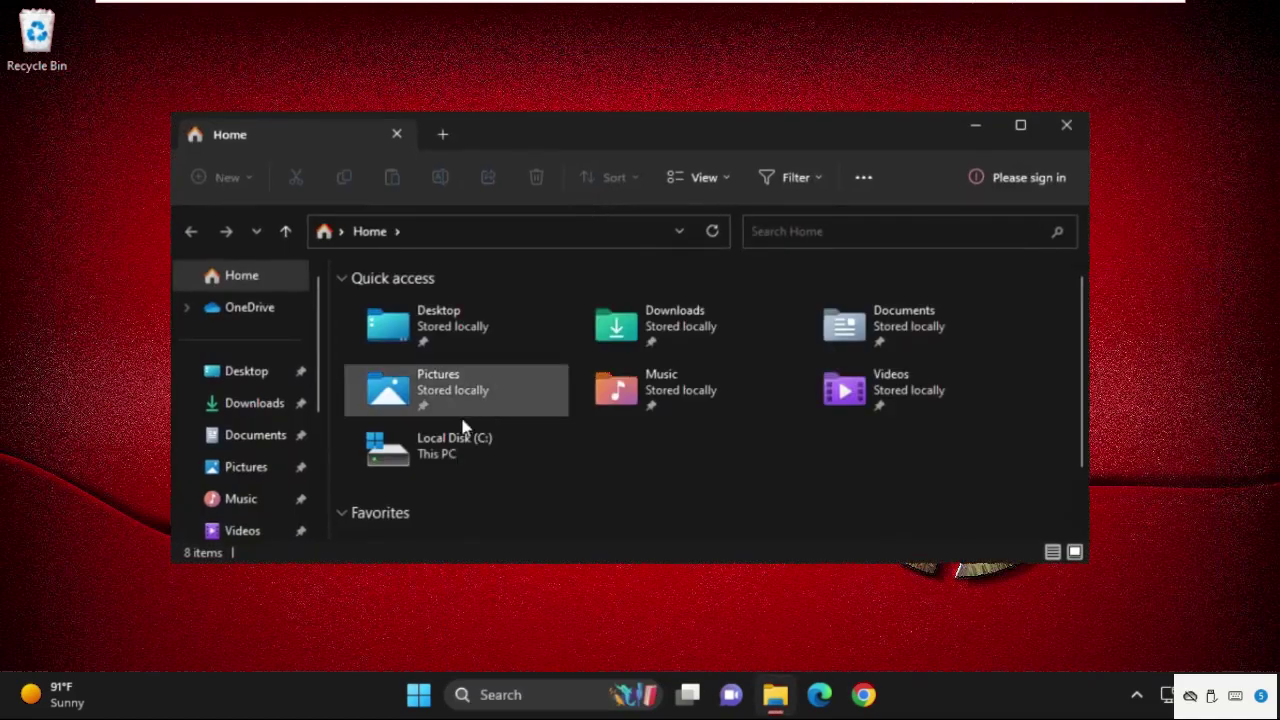
- Go through This PC and Local Disk (C:) into Users and select the 'new' folder
{"action": "scroll", "coordinate": [248, 480], "scroll_direction": "down", "scroll_amount": 3}
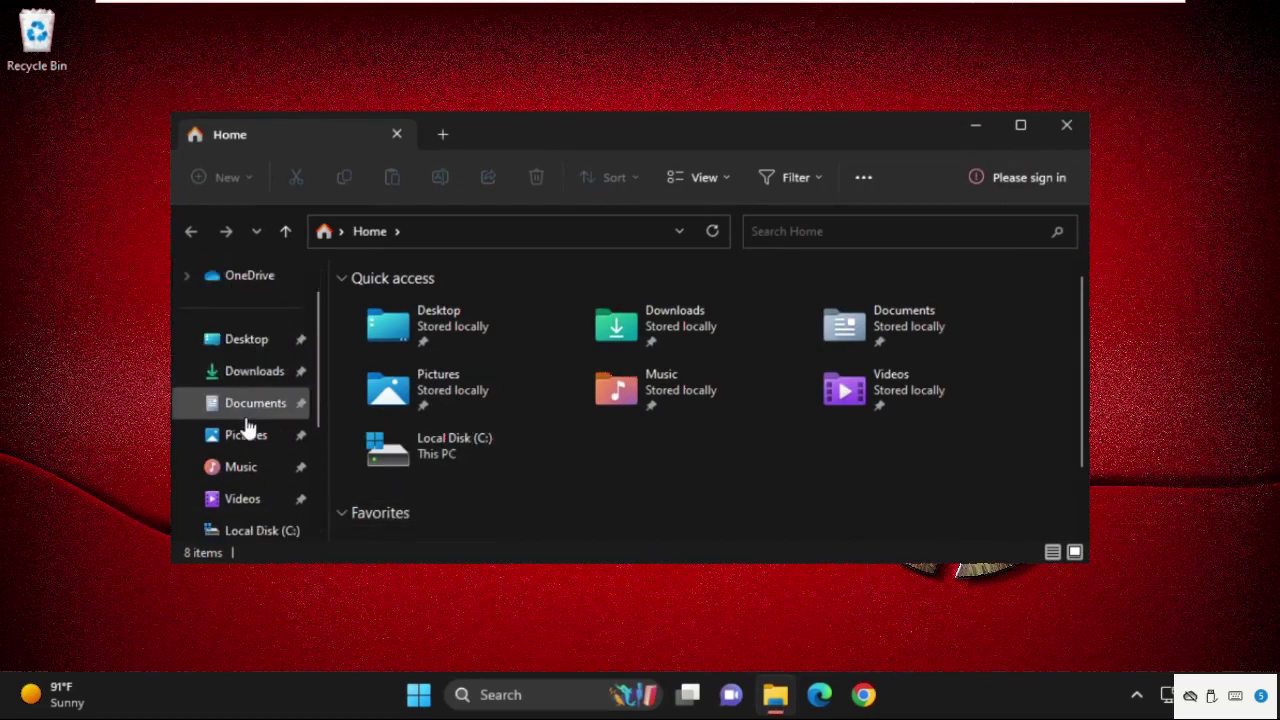
{"action": "left_click", "coordinate": [248, 468]}
{"action": "double_click", "coordinate": [449, 333]}
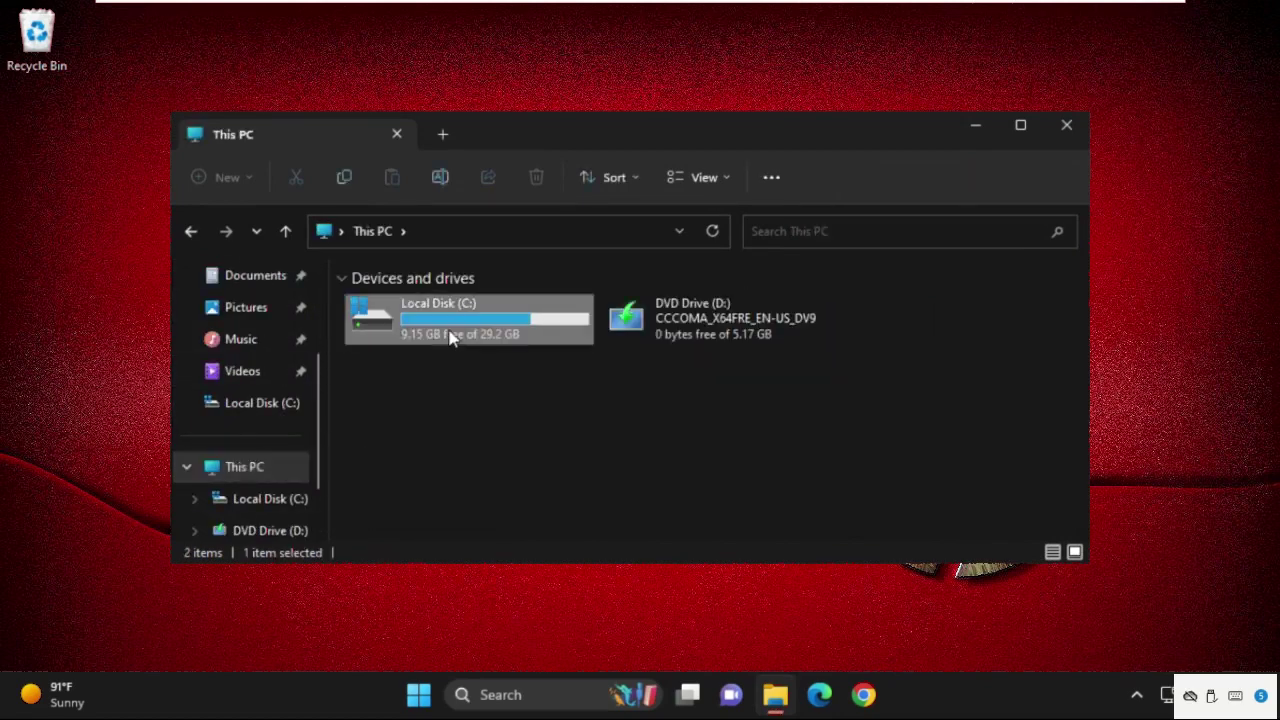
{"action": "left_click", "coordinate": [457, 380]}
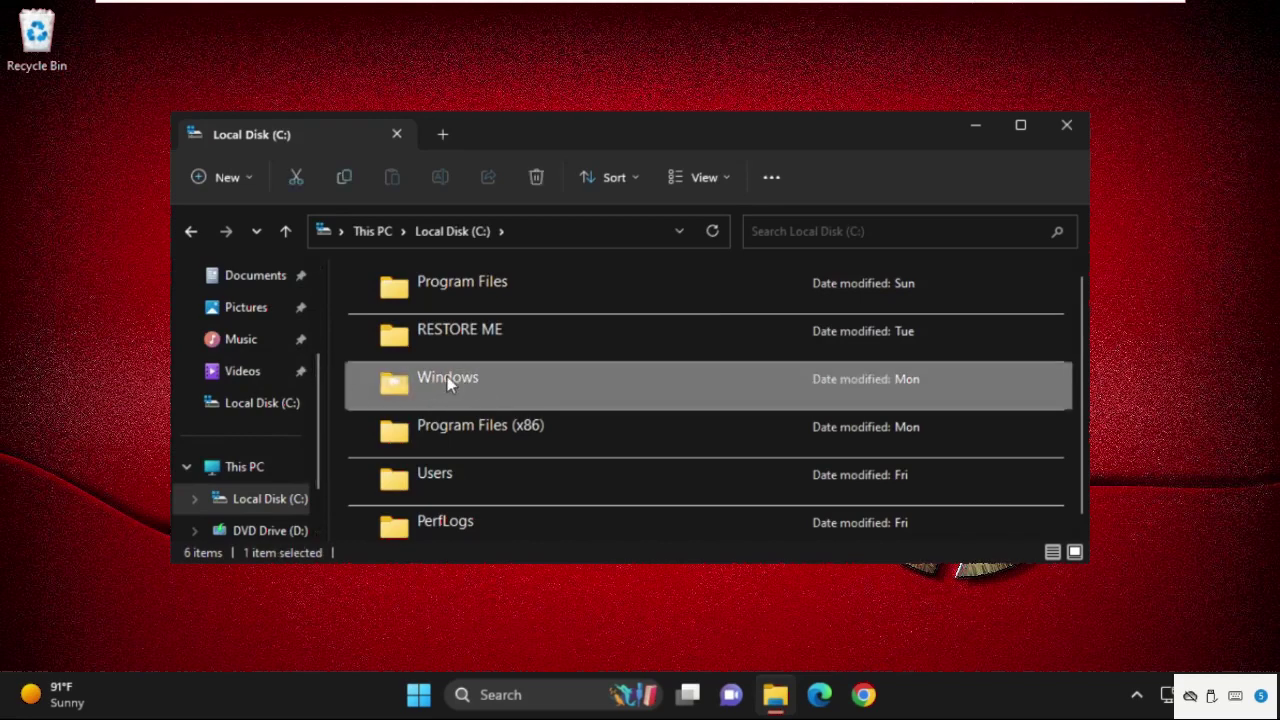
{"action": "double_click", "coordinate": [453, 478]}
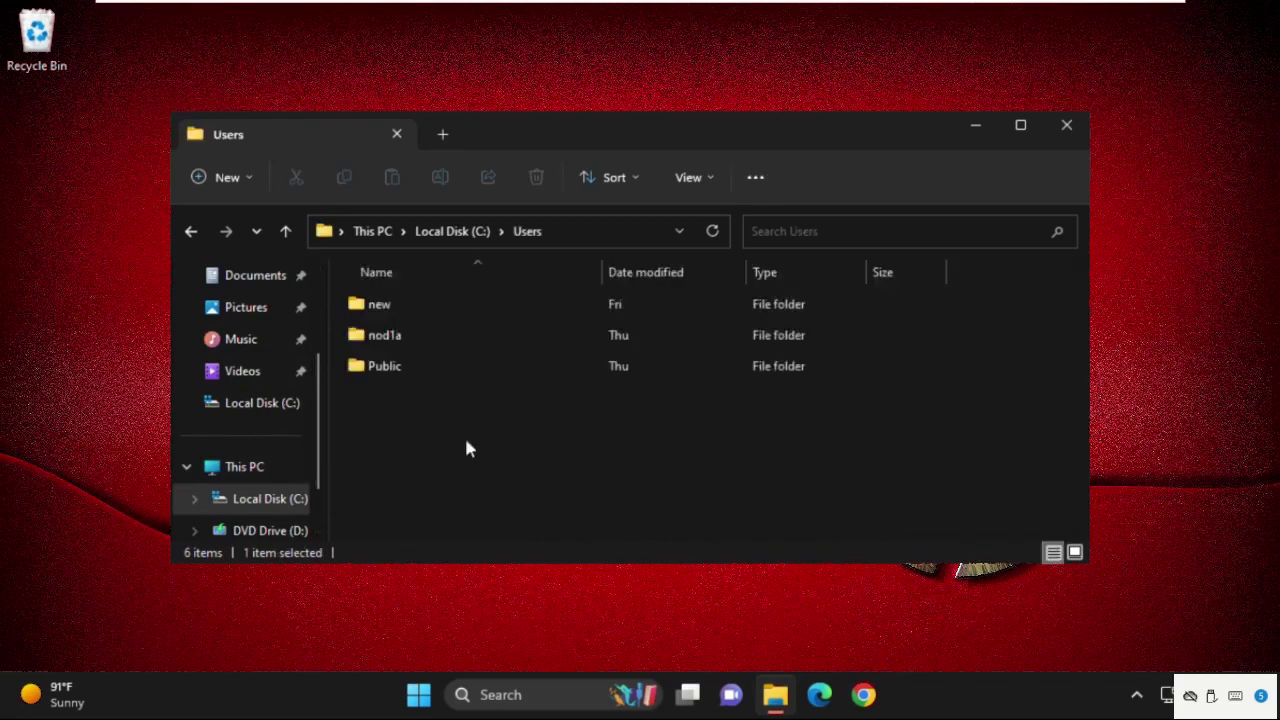
{"action": "left_click", "coordinate": [409, 314]}
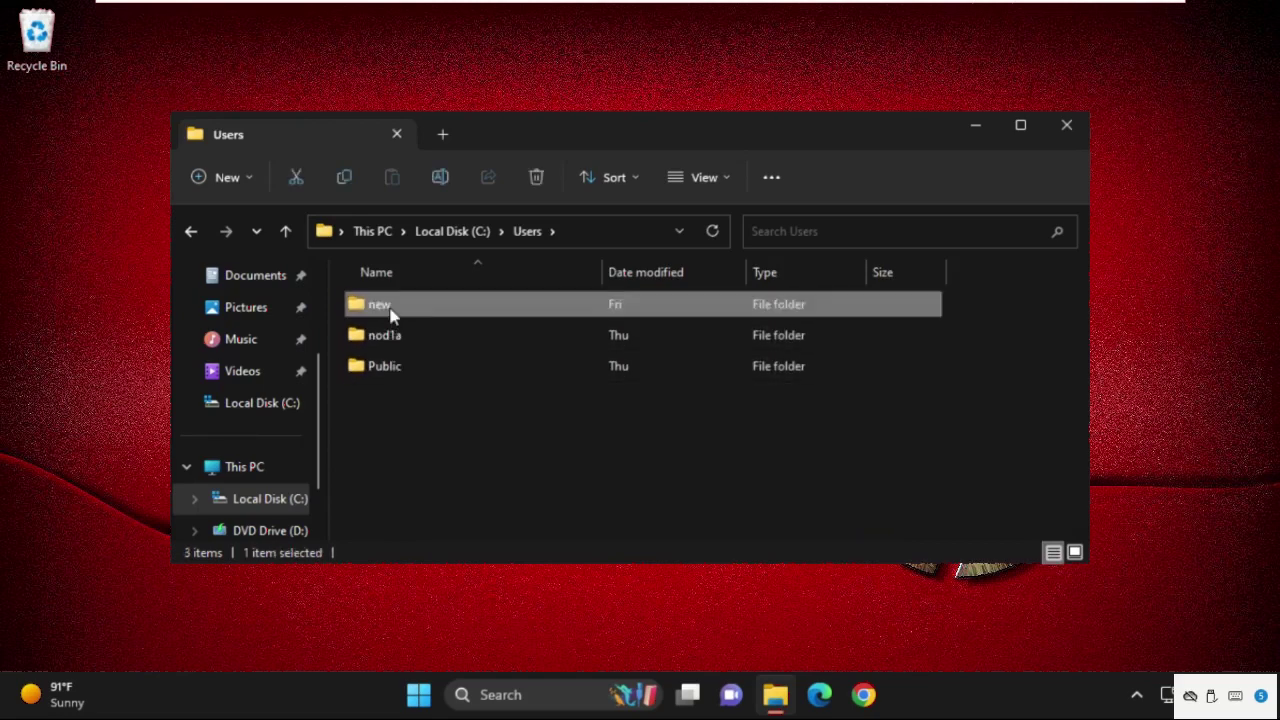
- Open Advanced Security Settings from the Security tab of the 'new' folder's Properties
{"action": "right_click", "coordinate": [391, 315]}
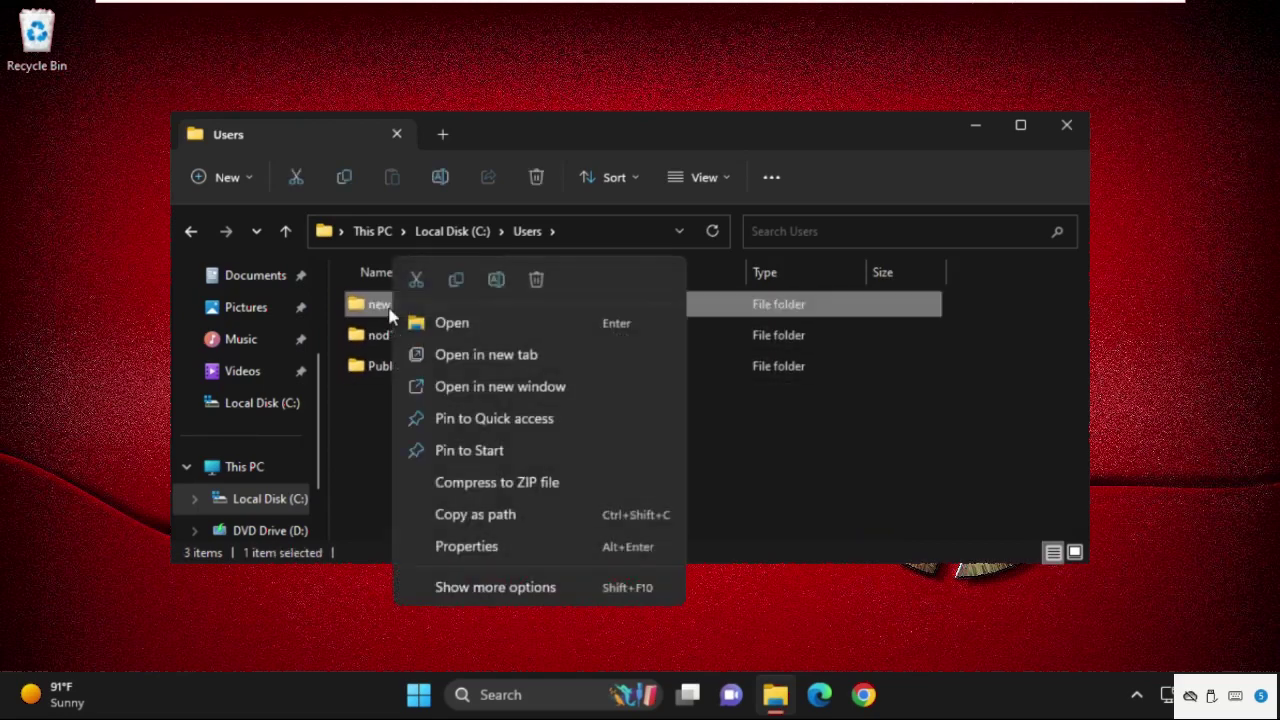
{"action": "left_click", "coordinate": [493, 547]}
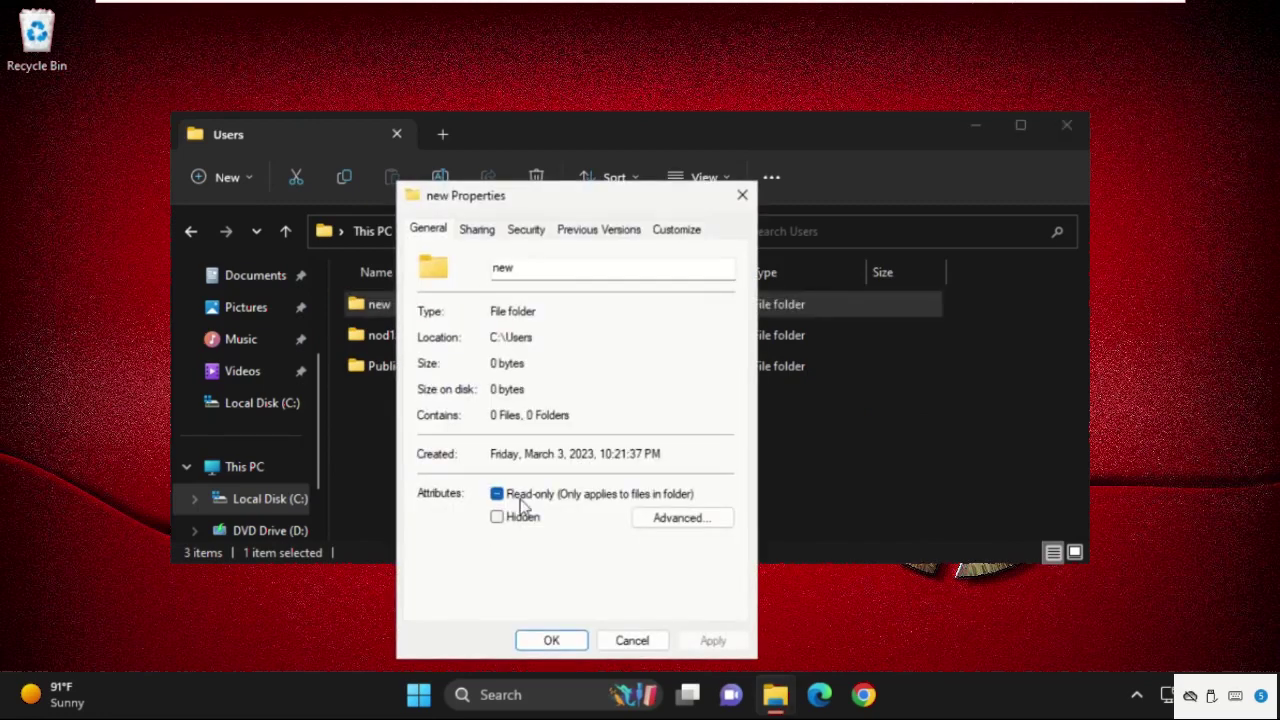
{"action": "left_click", "coordinate": [524, 230]}
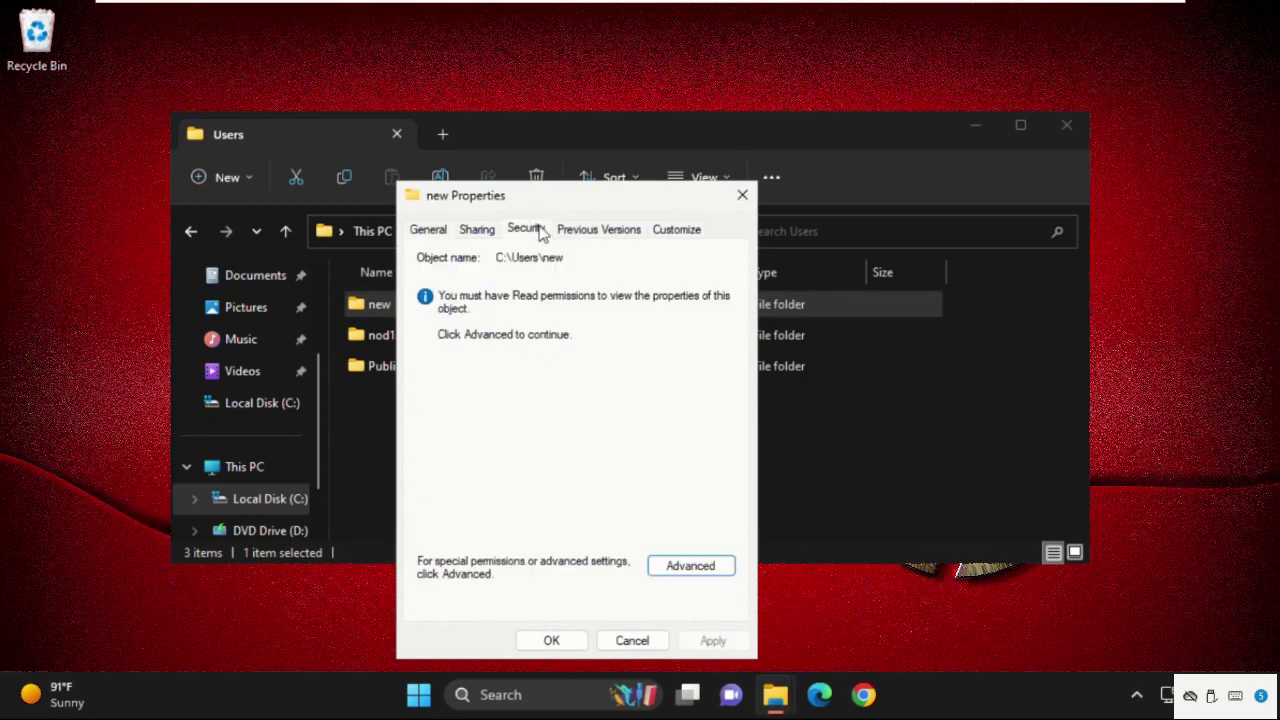
{"action": "left_click", "coordinate": [691, 566]}
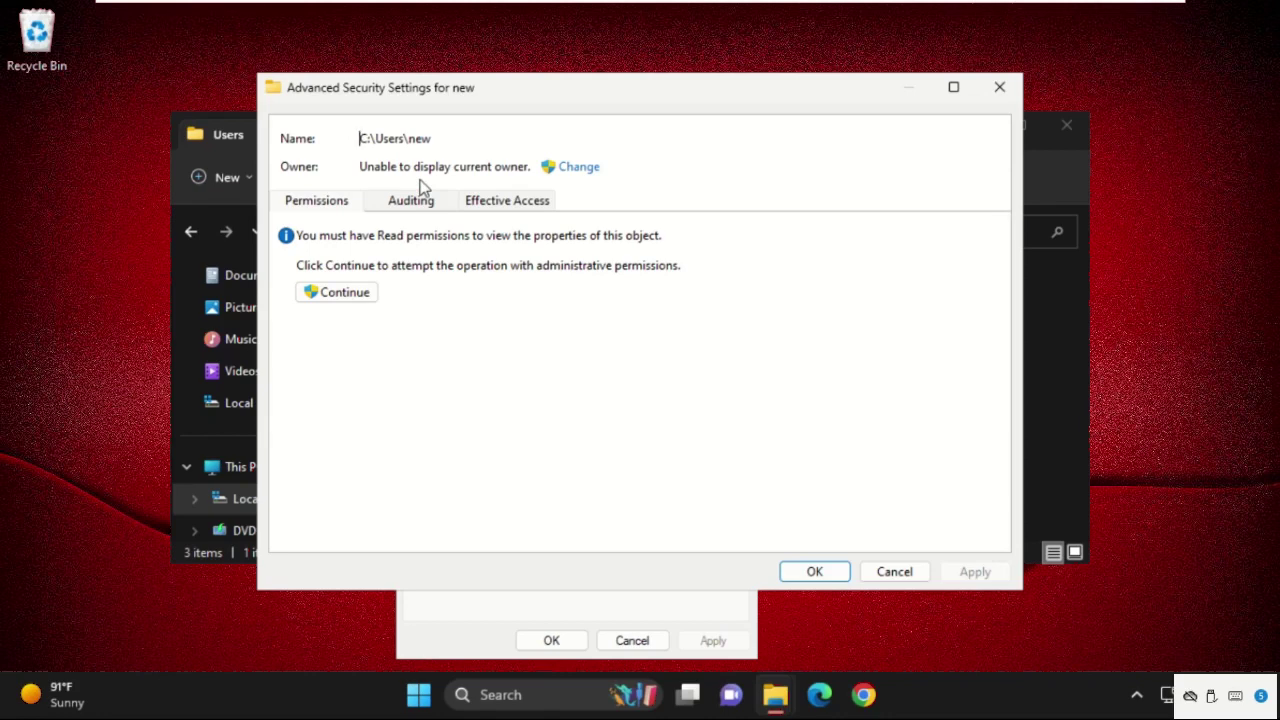
- Find the user's own account in the advanced account search and set it as owner
{"action": "left_click", "coordinate": [580, 168]}
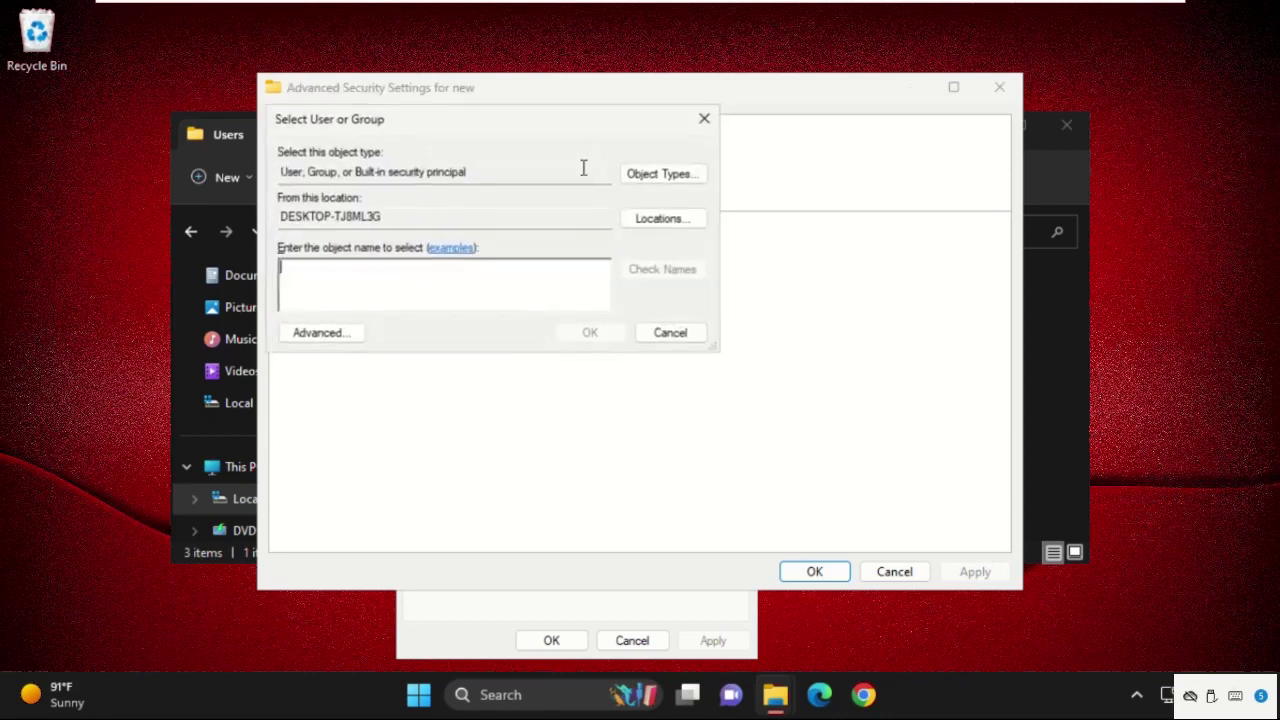
{"action": "left_click", "coordinate": [330, 341]}
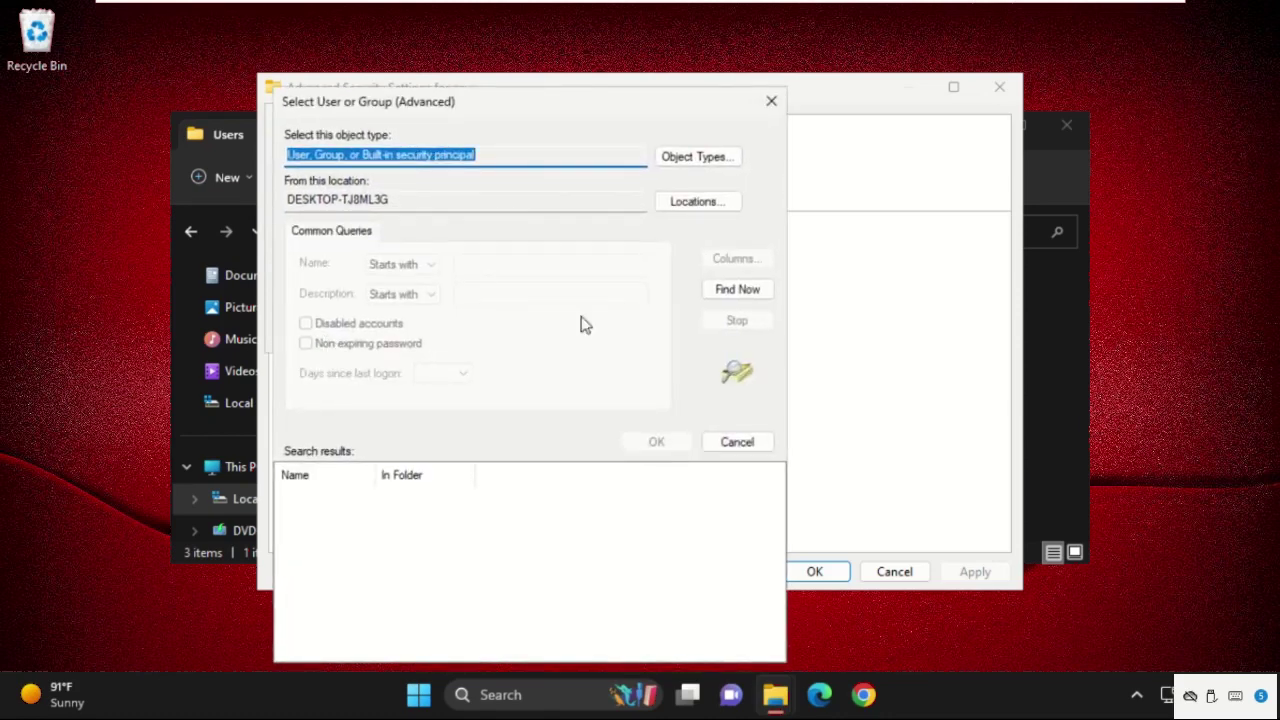
{"action": "left_click", "coordinate": [726, 289]}
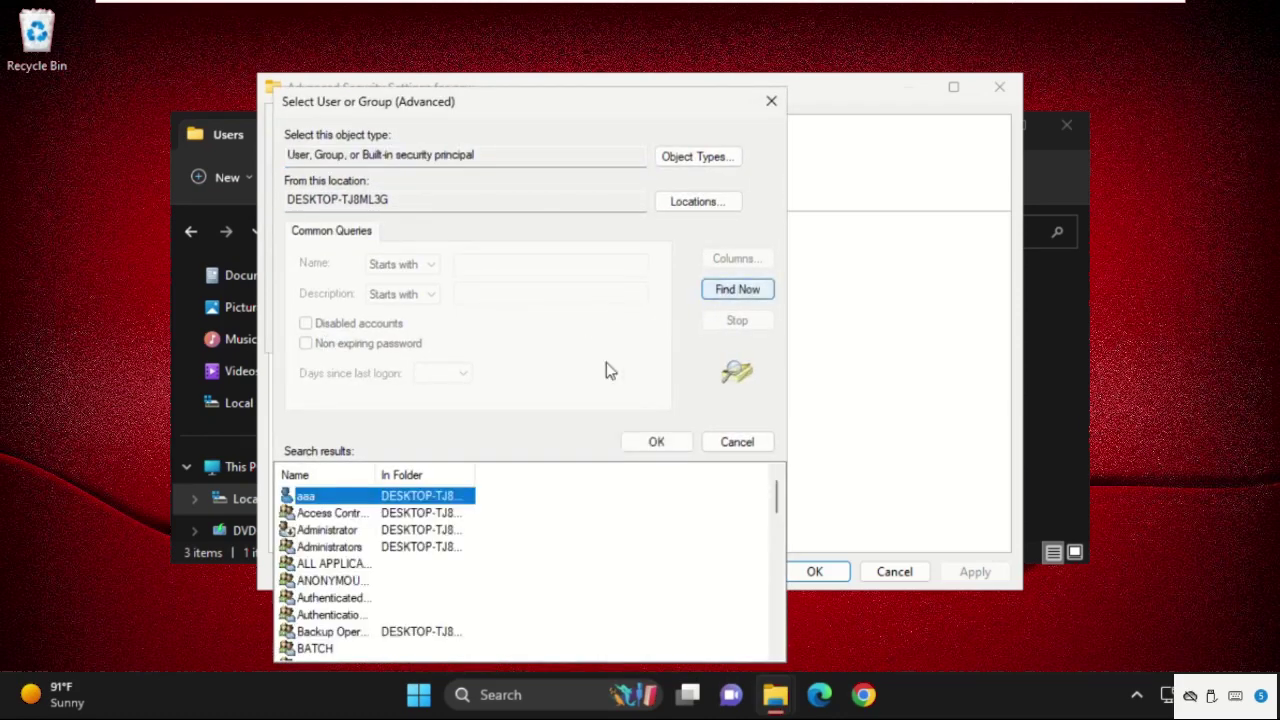
{"action": "scroll", "coordinate": [418, 572], "scroll_direction": "down", "scroll_amount": 4}
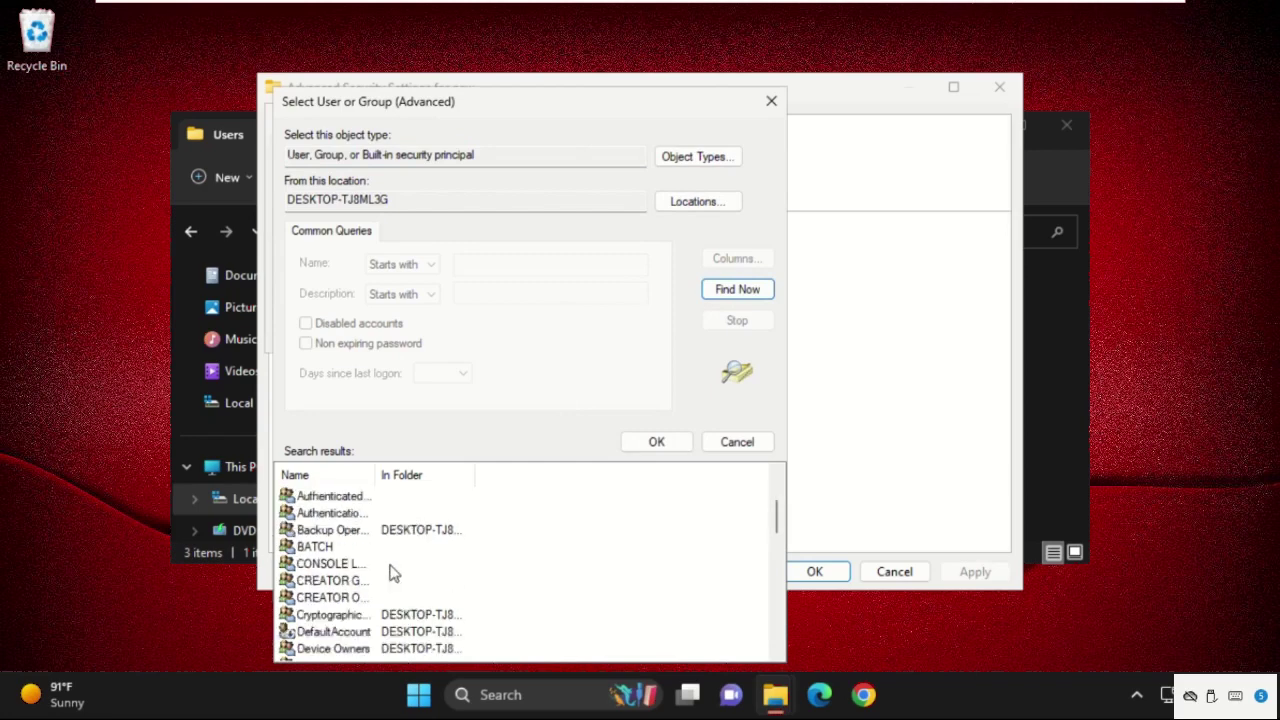
{"action": "scroll", "coordinate": [390, 572], "scroll_direction": "down", "scroll_amount": 3}
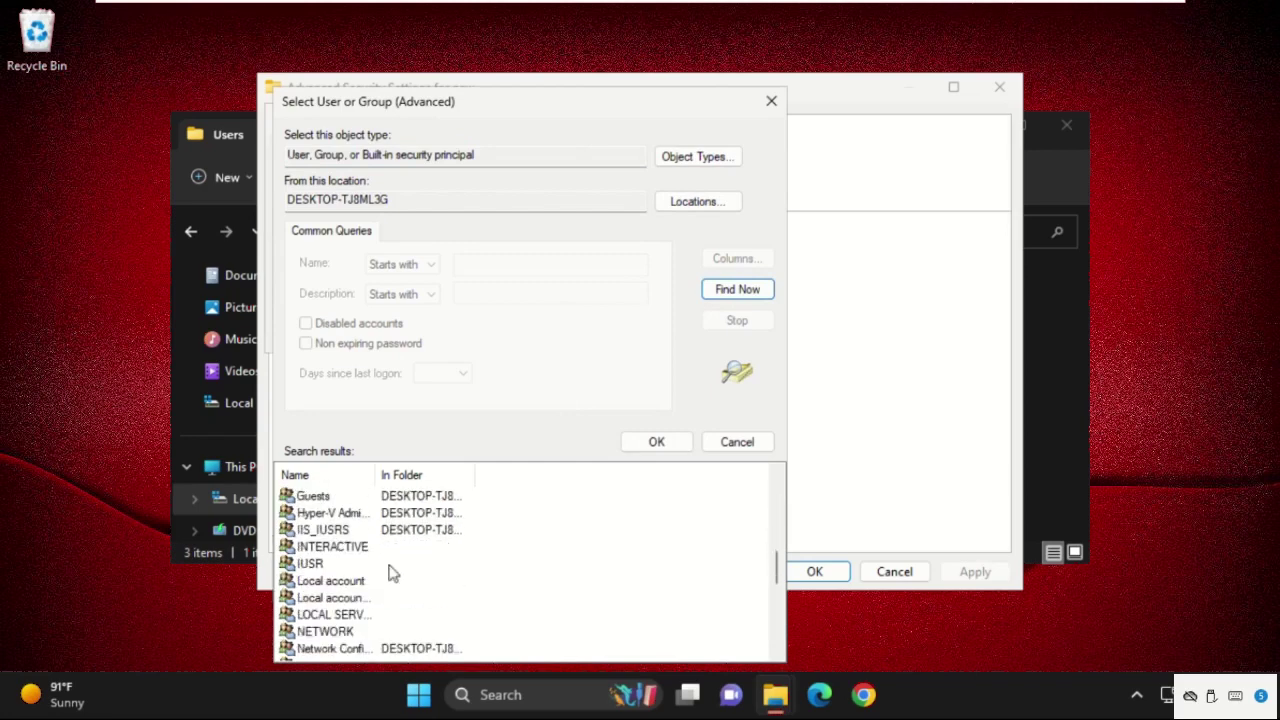
{"action": "scroll", "coordinate": [392, 572], "scroll_direction": "down", "scroll_amount": 1}
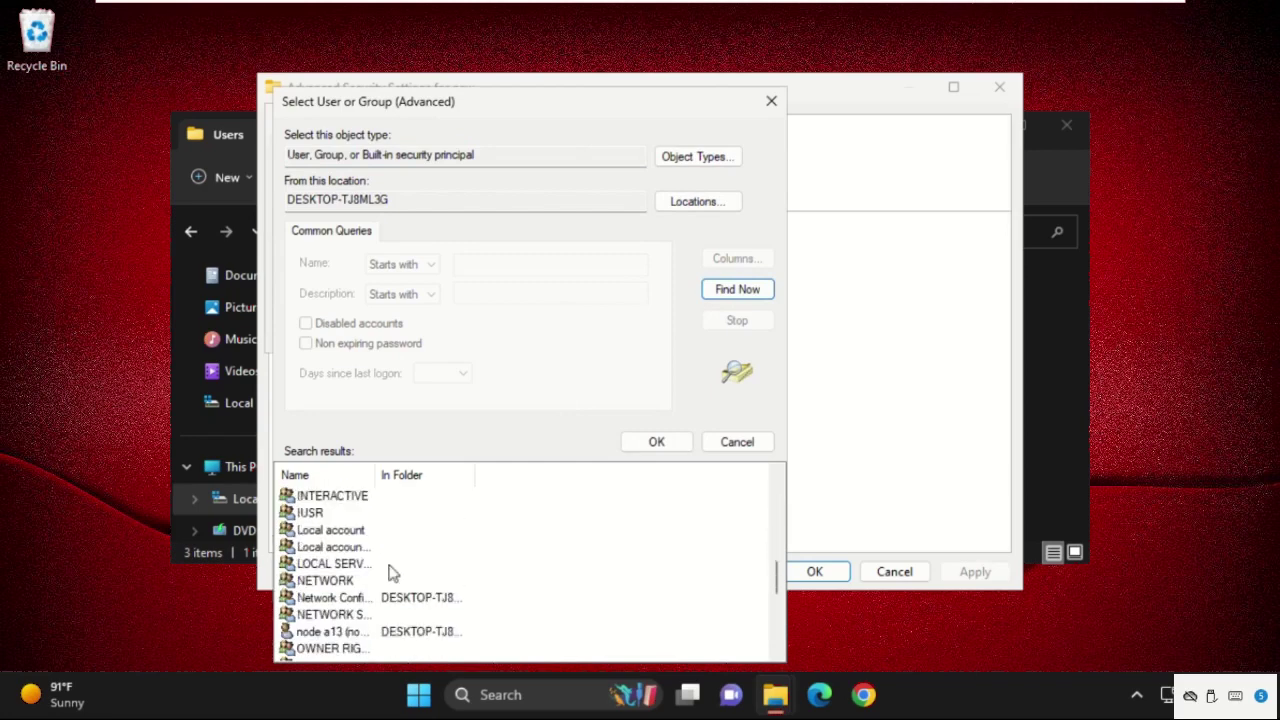
{"action": "scroll", "coordinate": [390, 572], "scroll_direction": "down", "scroll_amount": 2}
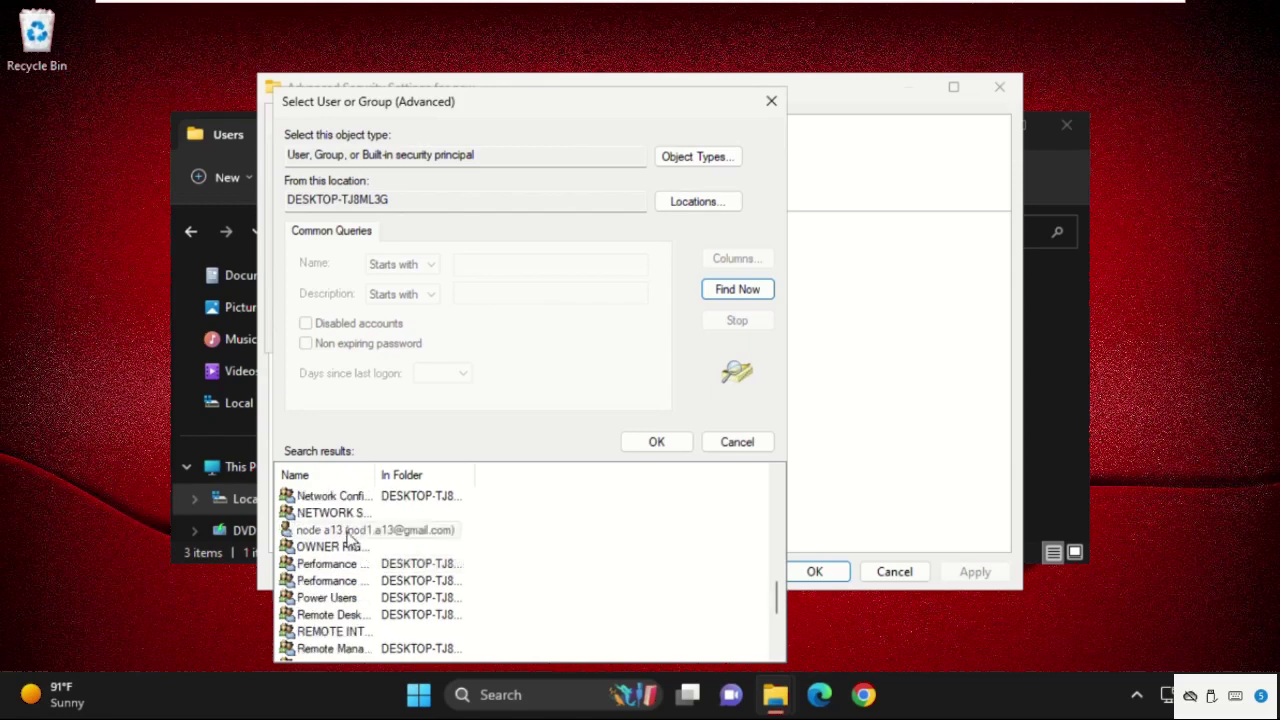
{"action": "left_click", "coordinate": [349, 537]}
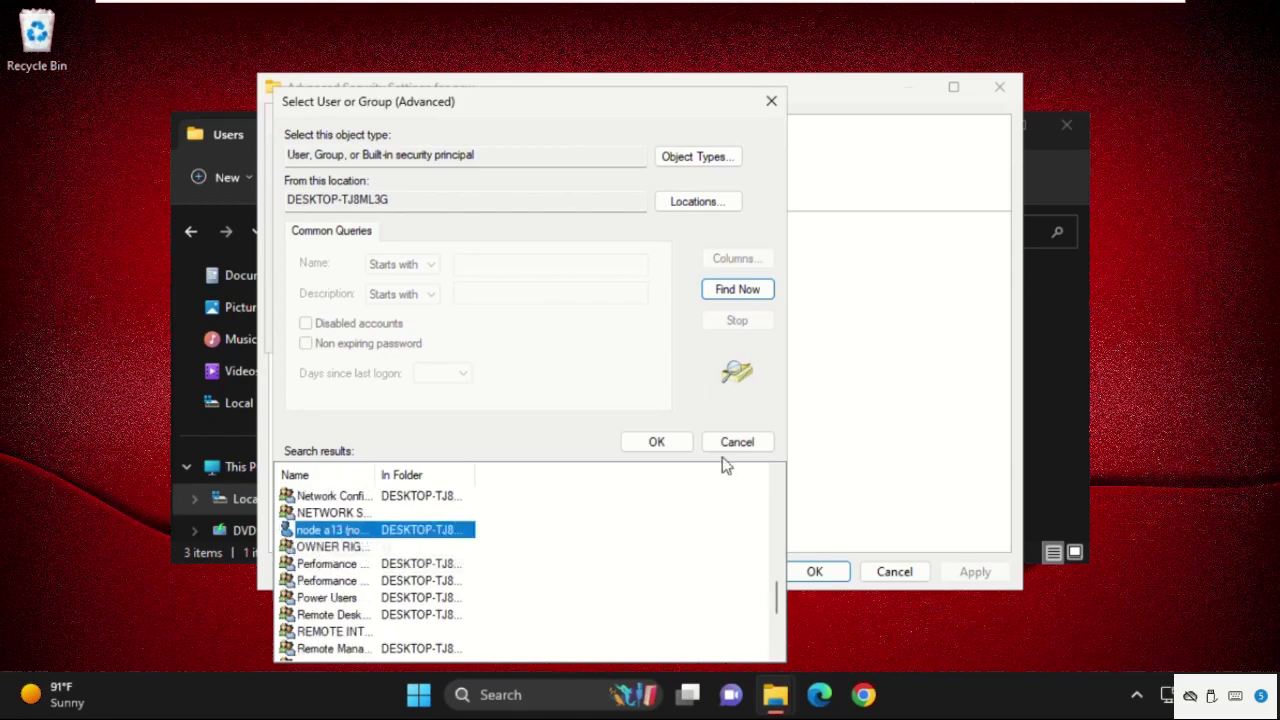
{"action": "left_click", "coordinate": [652, 446]}
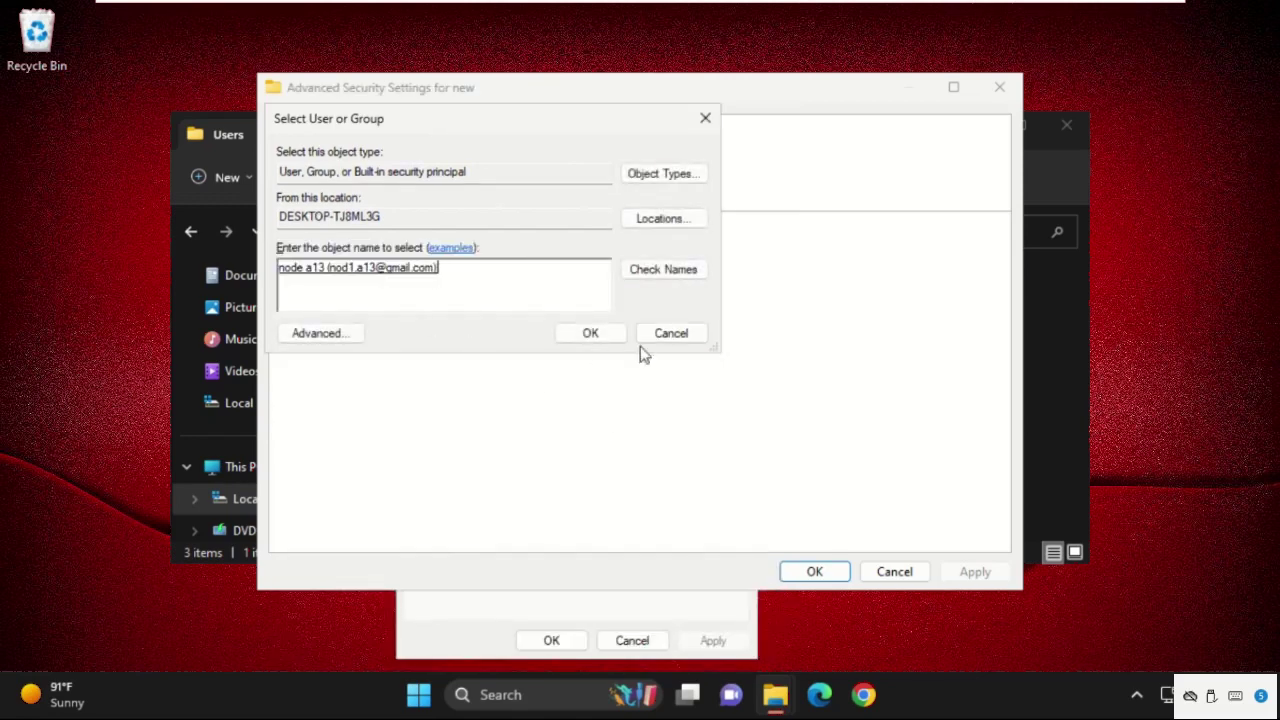
{"action": "left_click", "coordinate": [602, 336]}
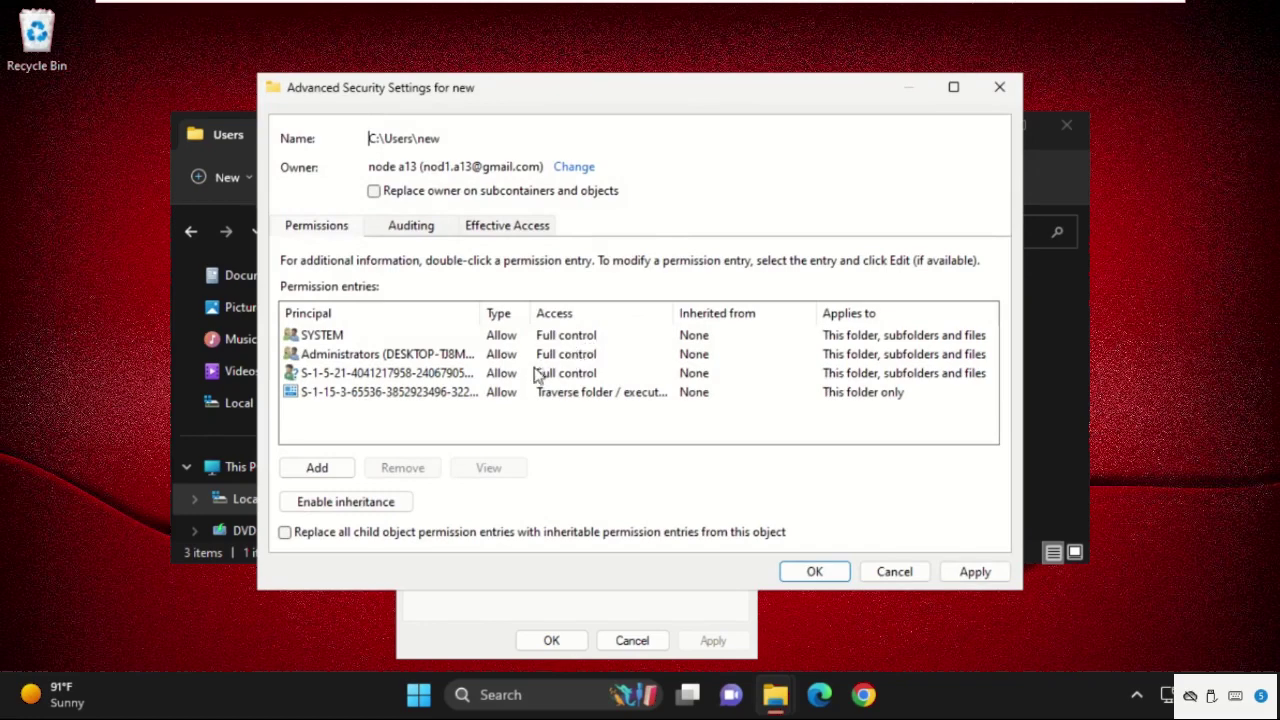
- Replace the owner on all subcontainers and objects and apply, confirming the prompts
{"action": "left_click", "coordinate": [373, 190]}
{"action": "left_click", "coordinate": [973, 572]}
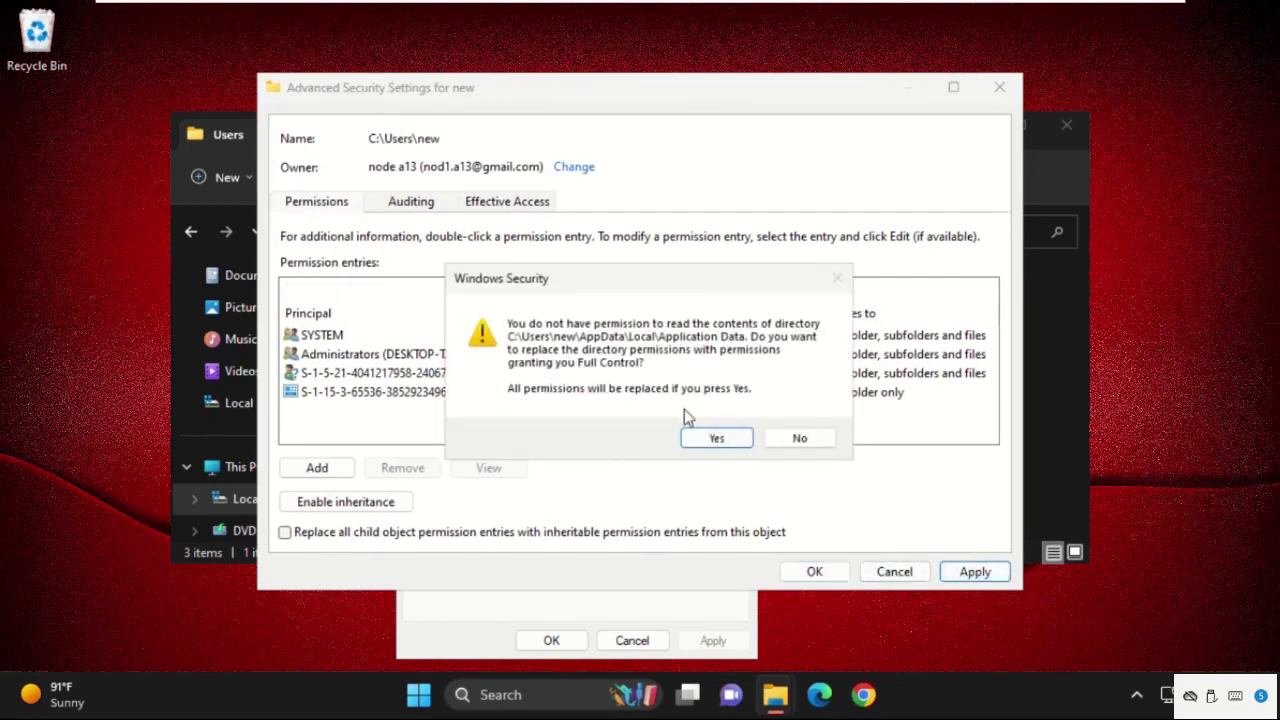
{"action": "left_click", "coordinate": [710, 439]}
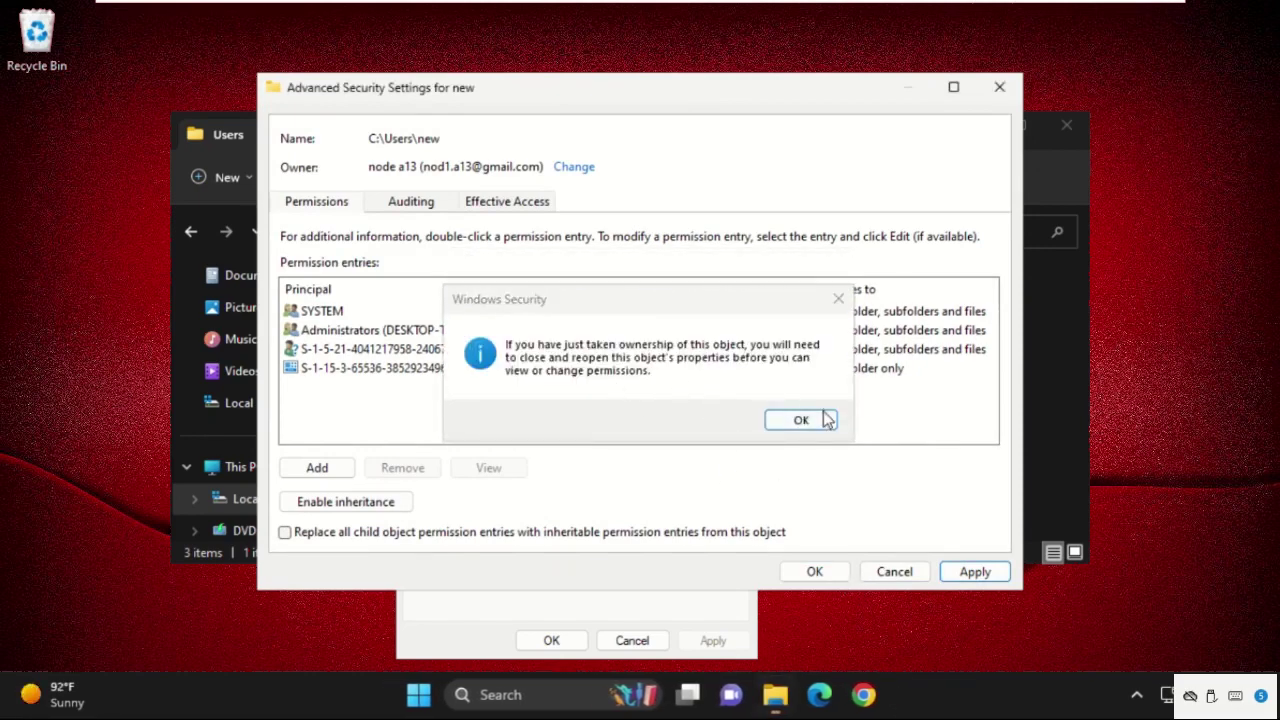
{"action": "left_click", "coordinate": [801, 420]}
- Close Advanced Security Settings, the folder Properties and the Users window
{"action": "left_click", "coordinate": [814, 571]}
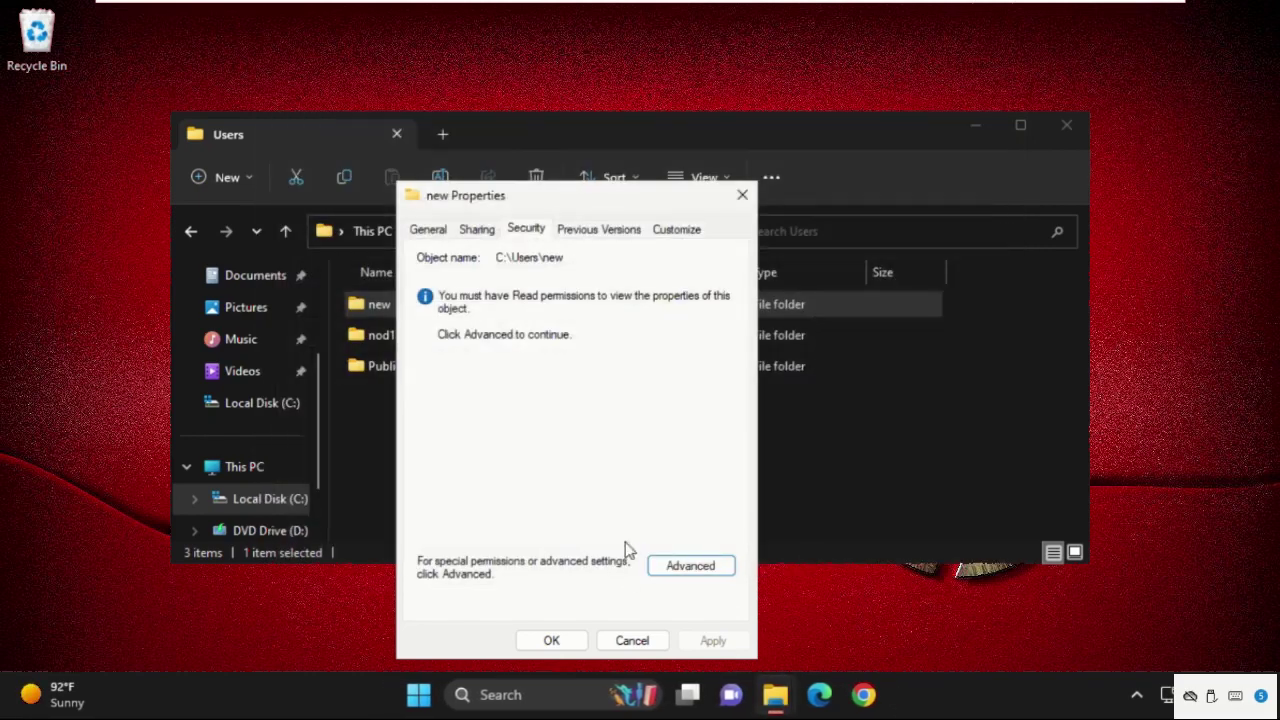
{"action": "left_click", "coordinate": [571, 642]}
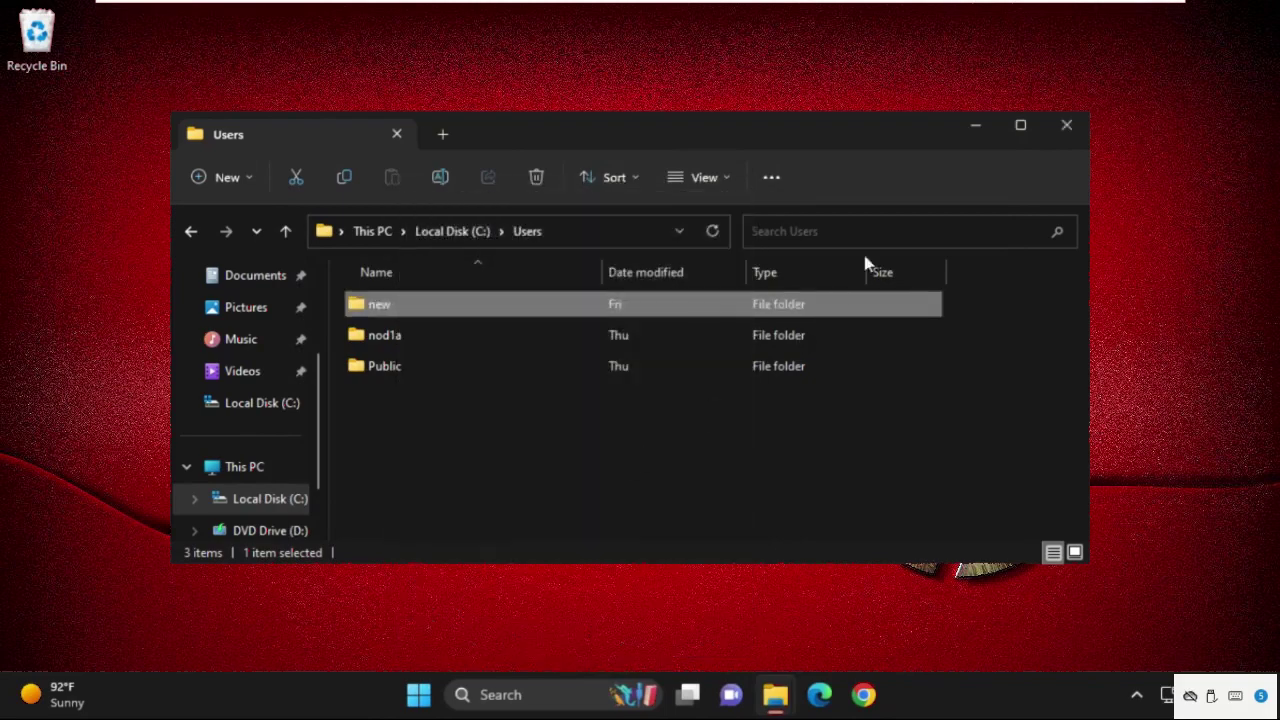
{"action": "left_click", "coordinate": [1067, 126]}
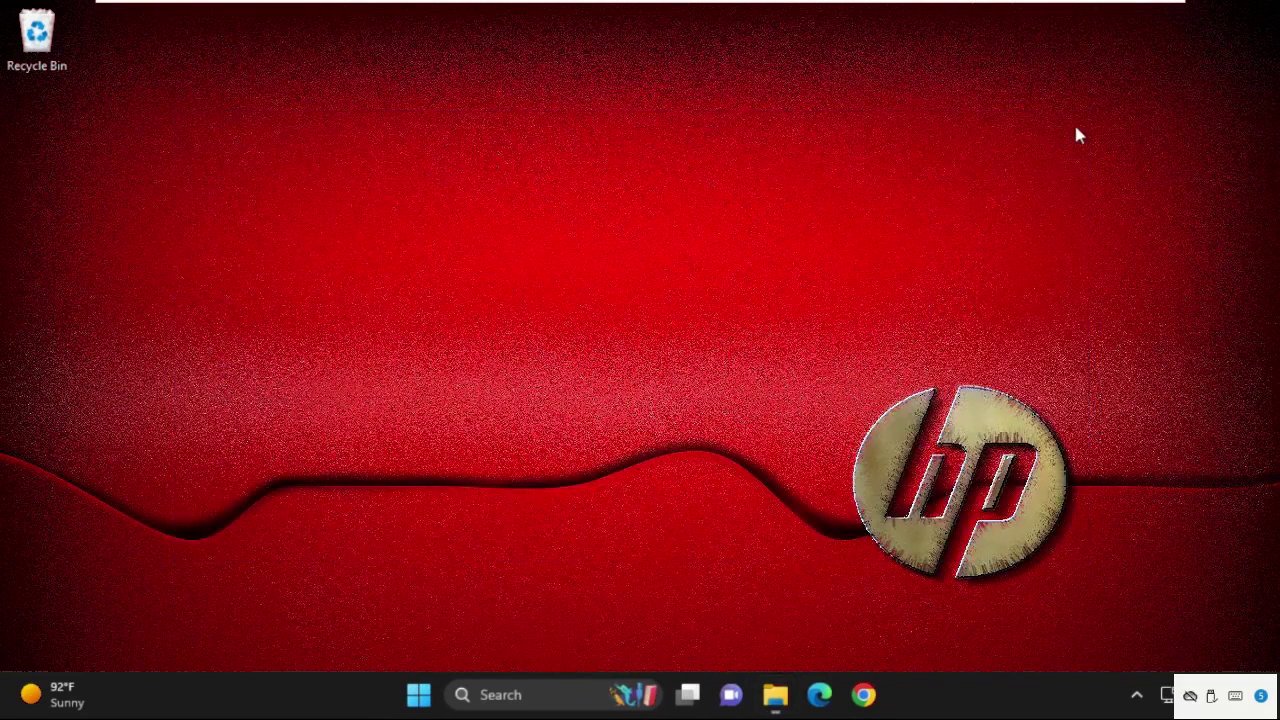
- Search for Command Prompt and run it as administrator, approving the UAC prompt
{"action": "left_click", "coordinate": [503, 695]}
{"action": "type", "text": "dmd"}
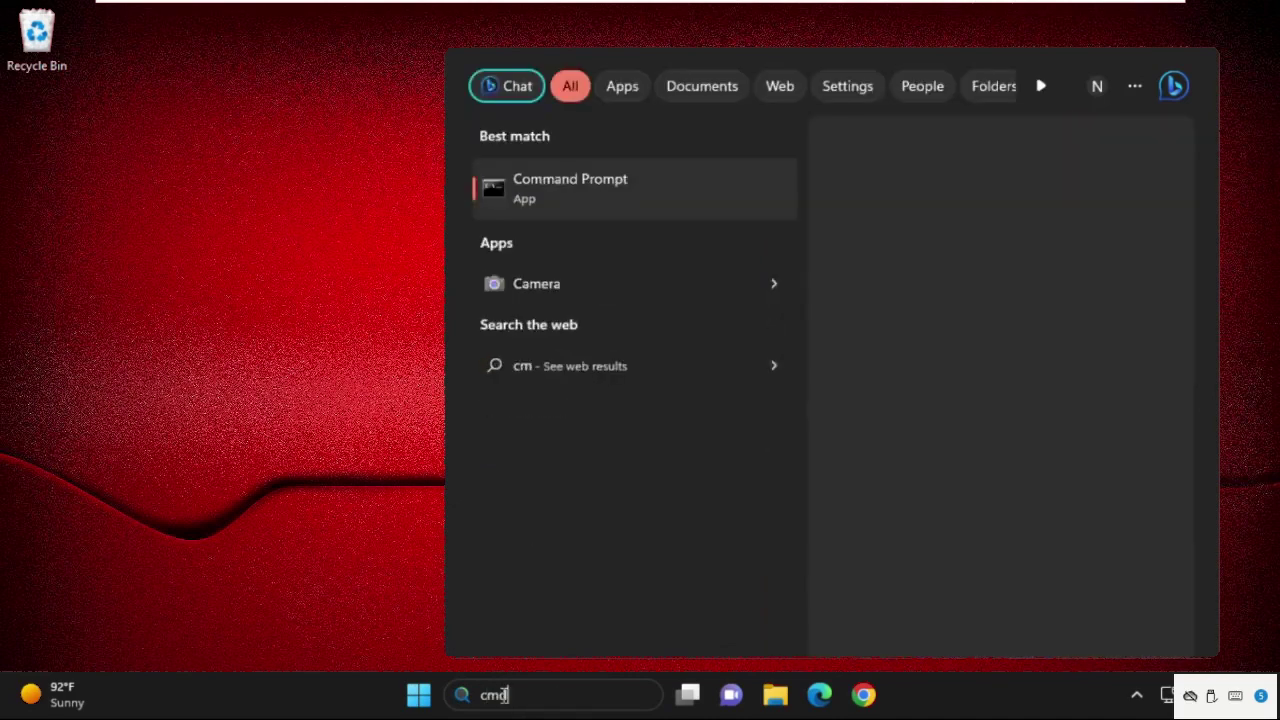
{"action": "right_click", "coordinate": [532, 180]}
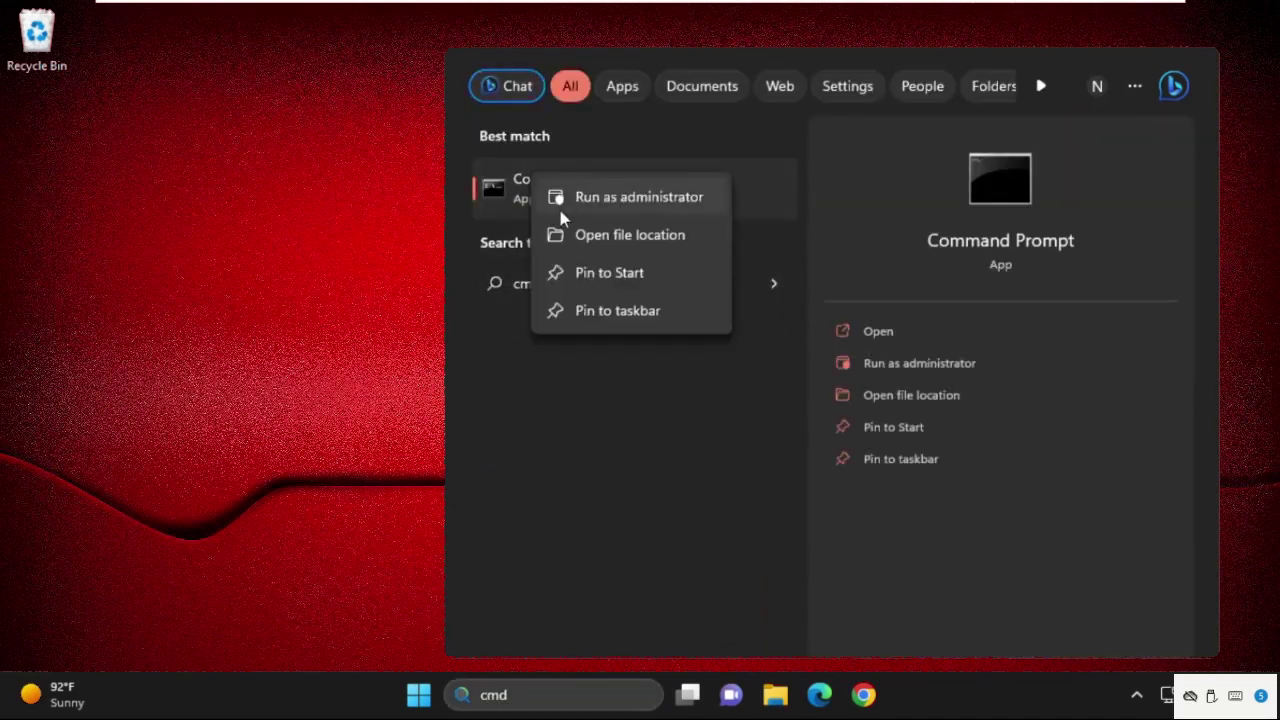
{"action": "left_click", "coordinate": [558, 205]}
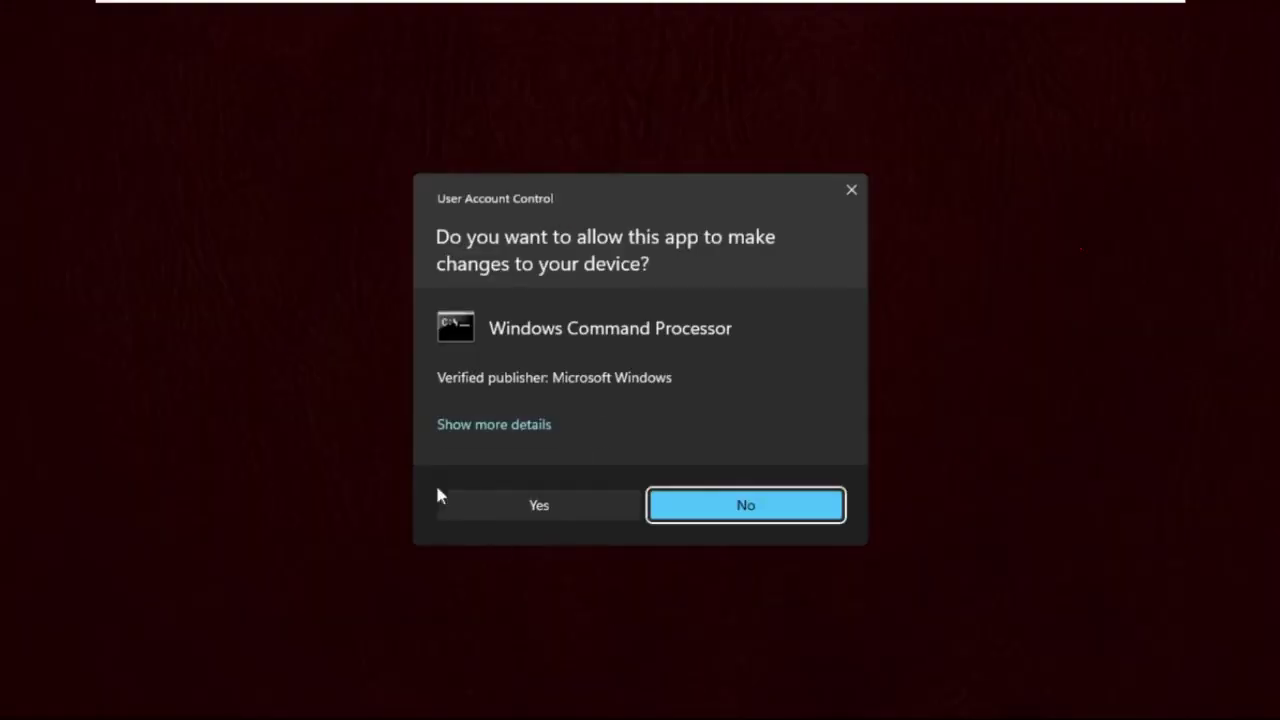
{"action": "left_click", "coordinate": [614, 511]}
{"action": "left_click_drag", "start_coordinate": [386, 128], "coordinate": [508, 104]}
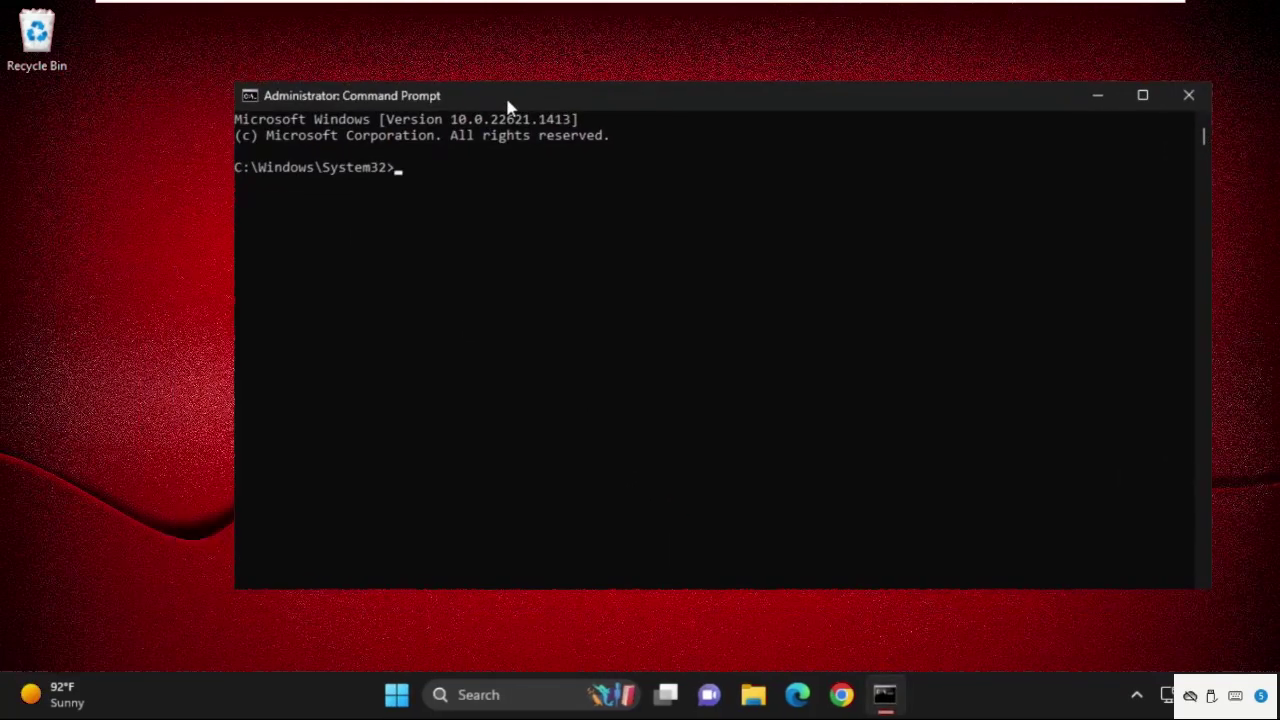
- Run net user to list accounts, then net user aaa for that account's details
{"action": "type", "text": "net user"}
{"action": "key", "text": "Return"}
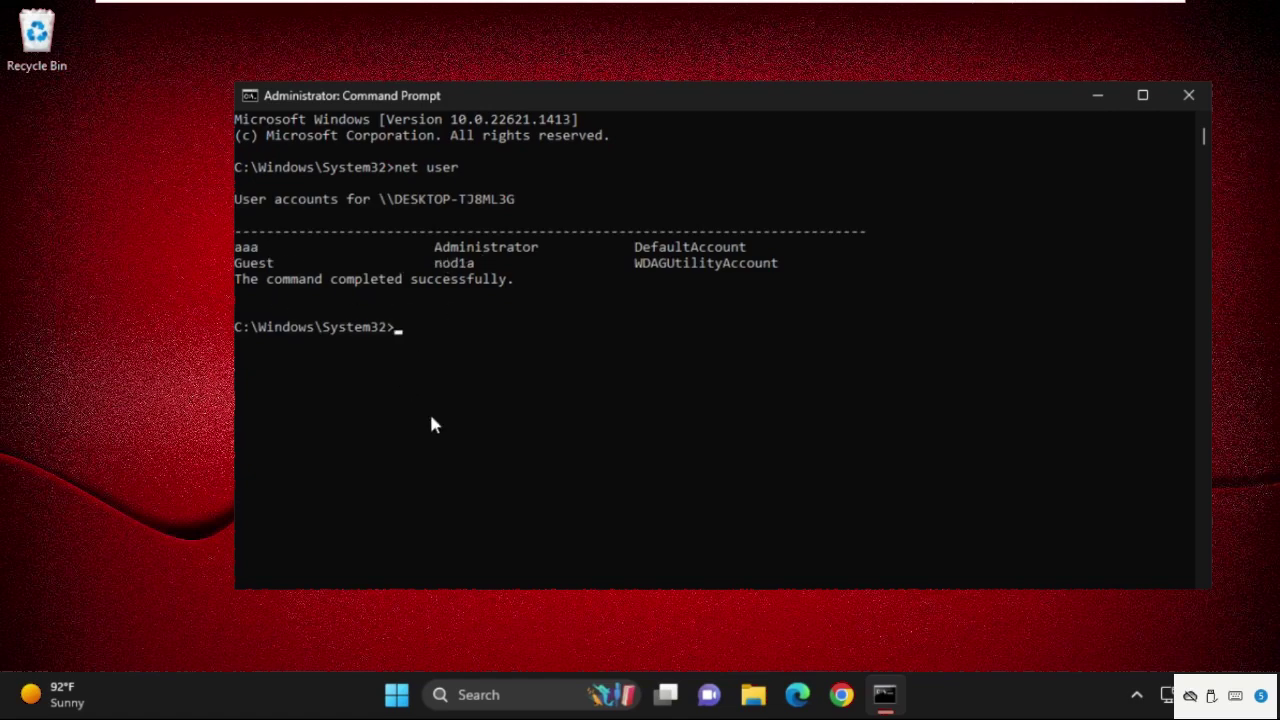
{"action": "type", "text": "net user aaa"}
{"action": "key", "text": "Return"}
- Review the account details, mark a Yes value, and start typing a new net command
{"action": "scroll", "coordinate": [418, 398], "scroll_direction": "up", "scroll_amount": 1}
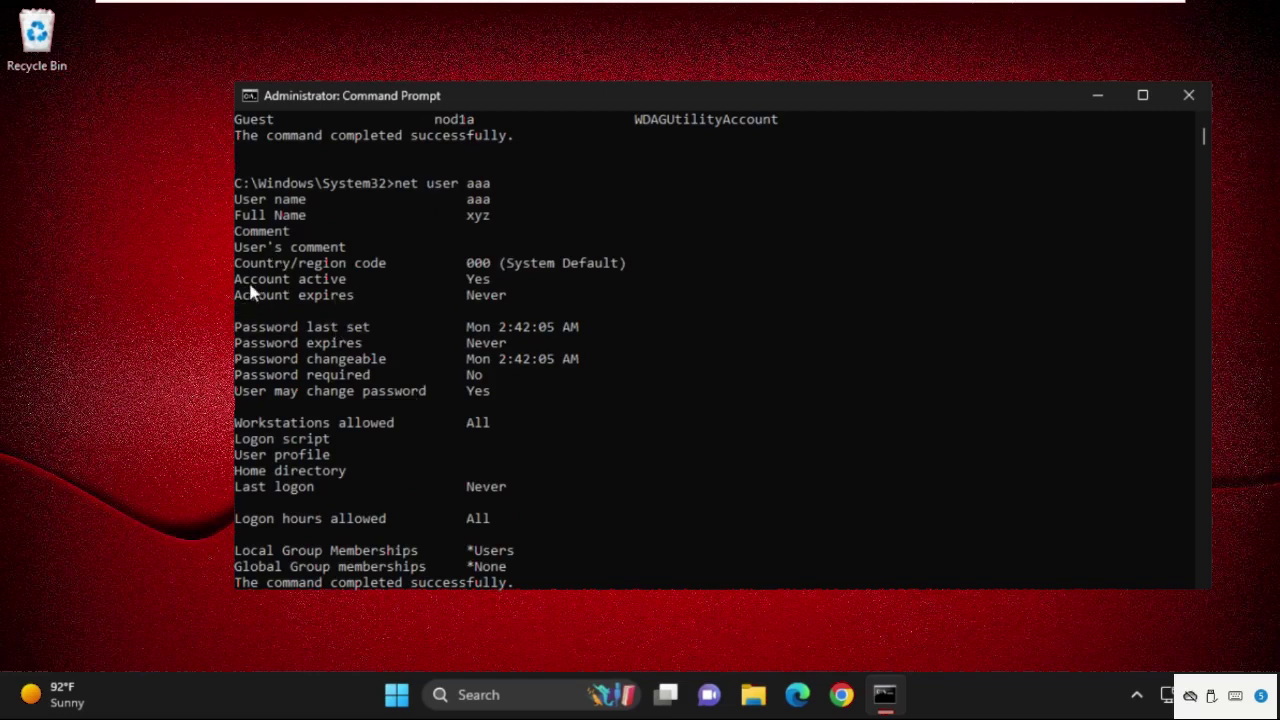
{"action": "double_click", "coordinate": [478, 282]}
{"action": "scroll", "coordinate": [505, 325], "scroll_direction": "down", "scroll_amount": 4}
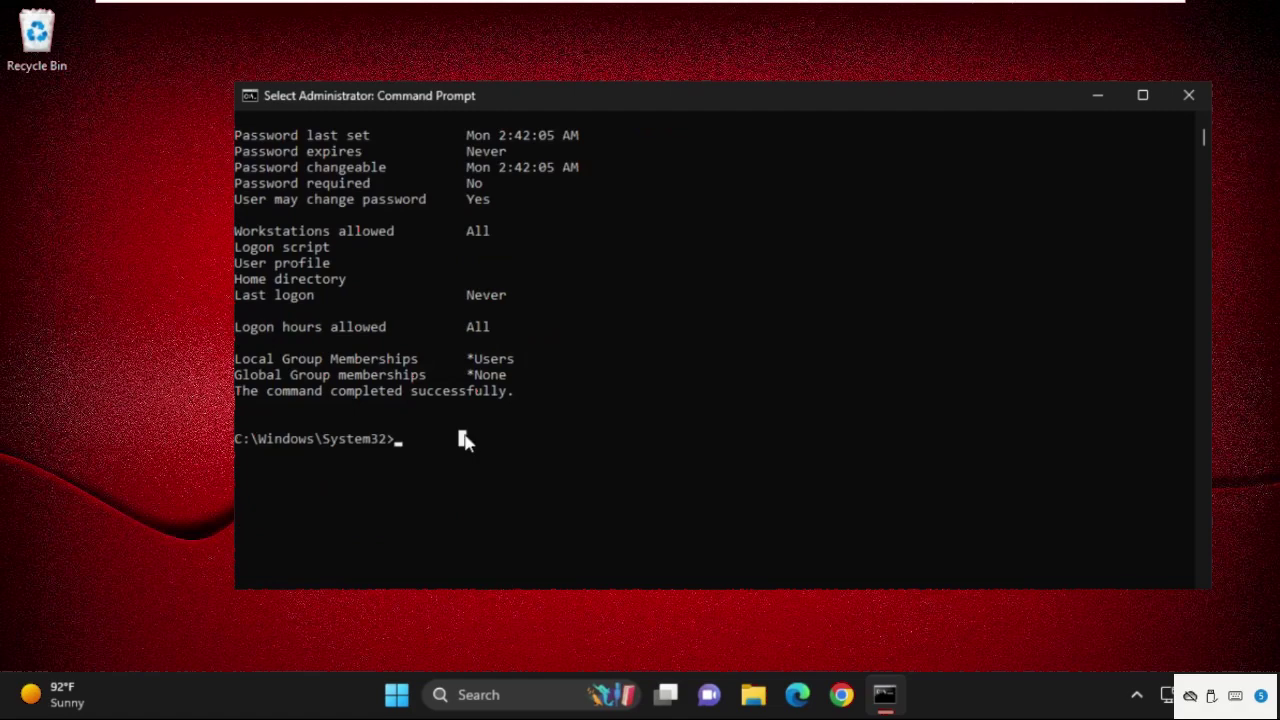
{"action": "key", "text": "Escape"}
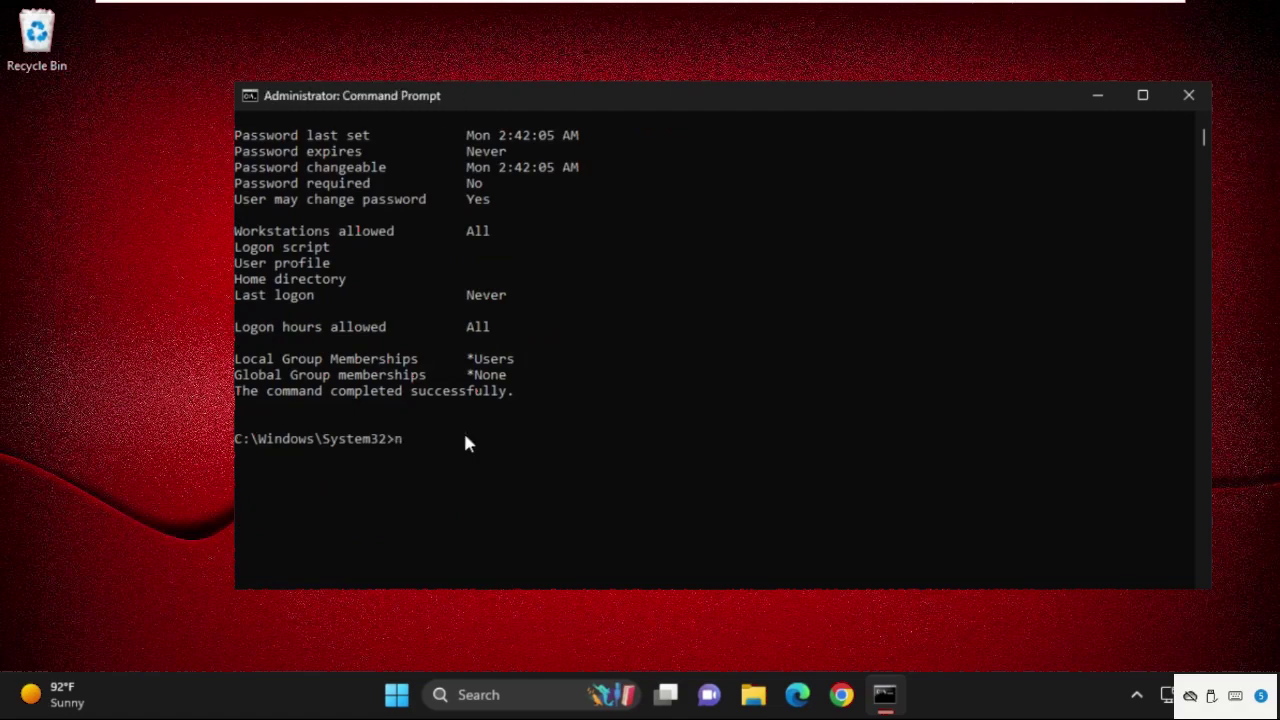
{"action": "type", "text": "nwt"}
{"action": "key", "text": "BackSpace"}
{"action": "key", "text": "BackSpace"}
{"action": "type", "text": "et user aaa /active:no"}
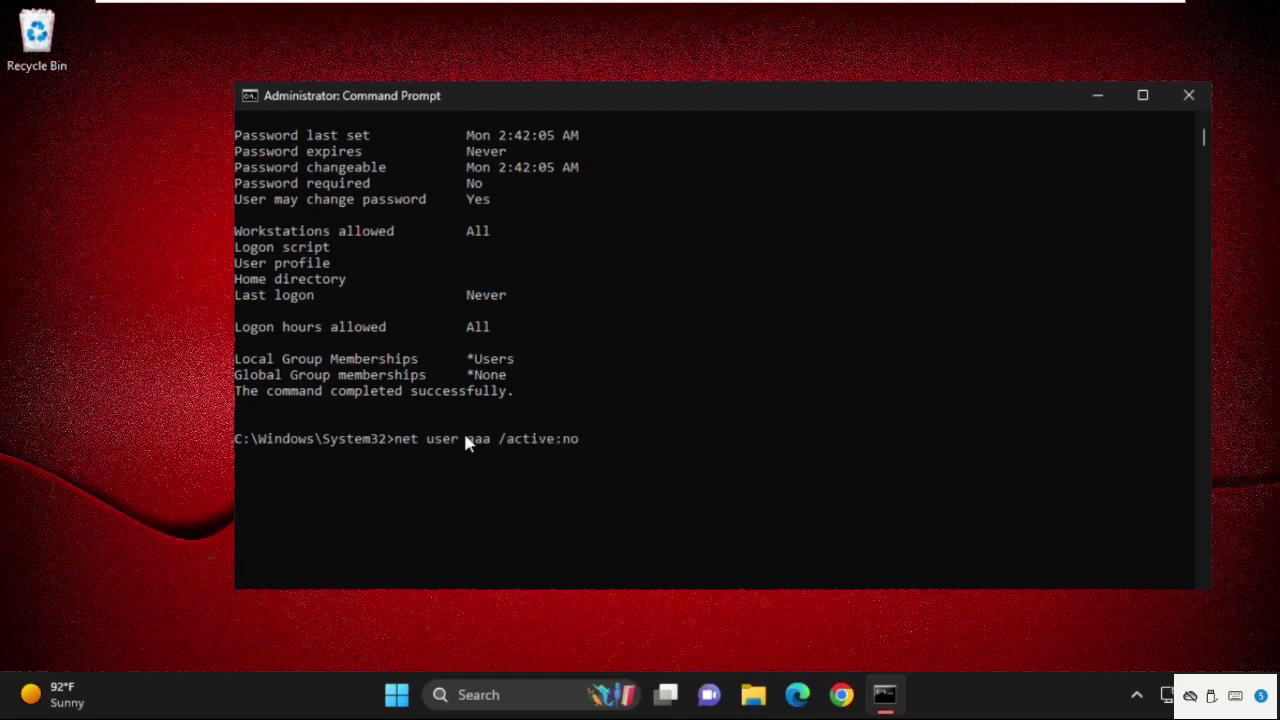
- Run net user aaa /active:no to disable account 'aaa', then type 'net user aaa'
{"action": "key", "text": "Return"}
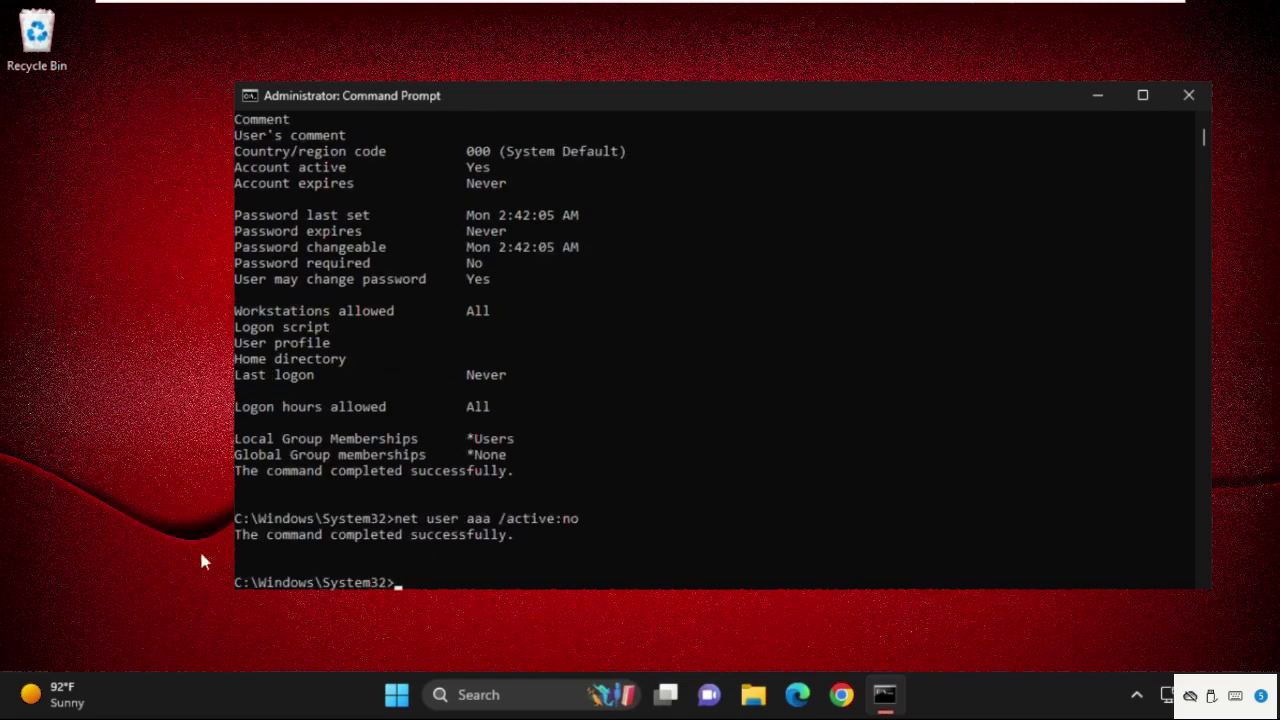
{"action": "type", "text": "net user aaa"}
- List account 'aaa' details and highlight the 'Account active No' line
{"action": "key", "text": "Return"}
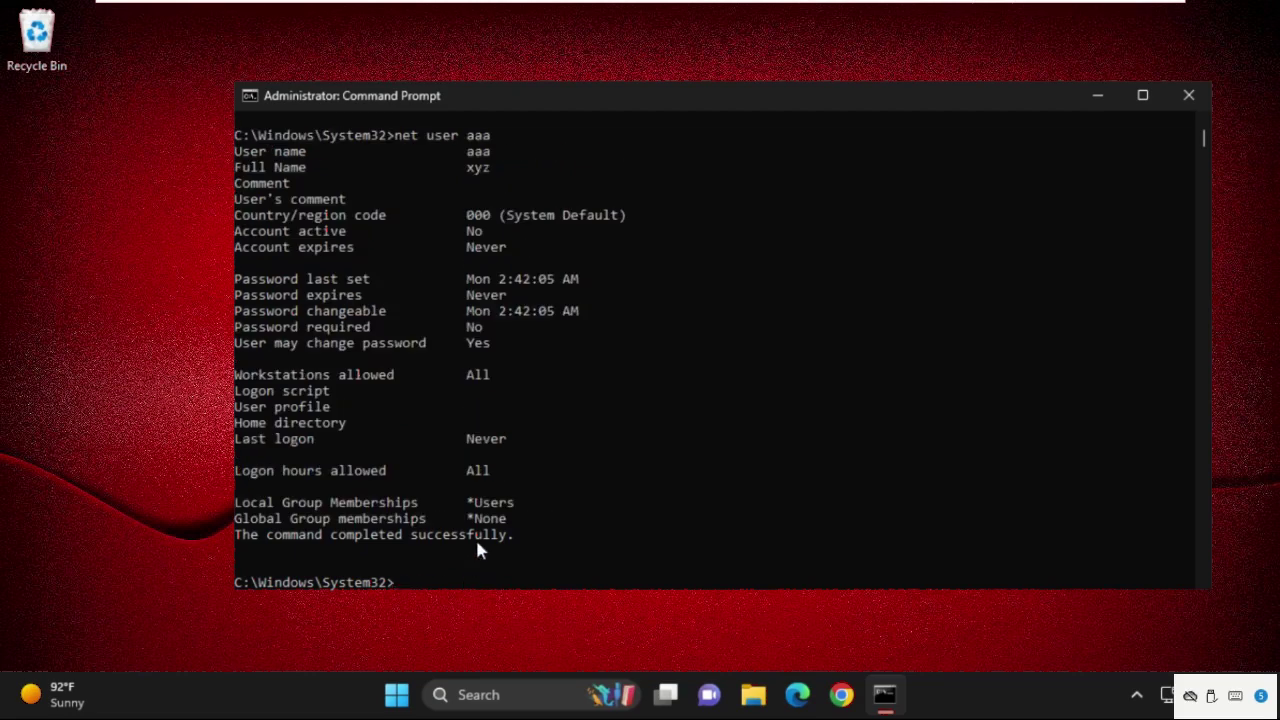
{"action": "scroll", "coordinate": [392, 470], "scroll_direction": "up", "scroll_amount": 1}
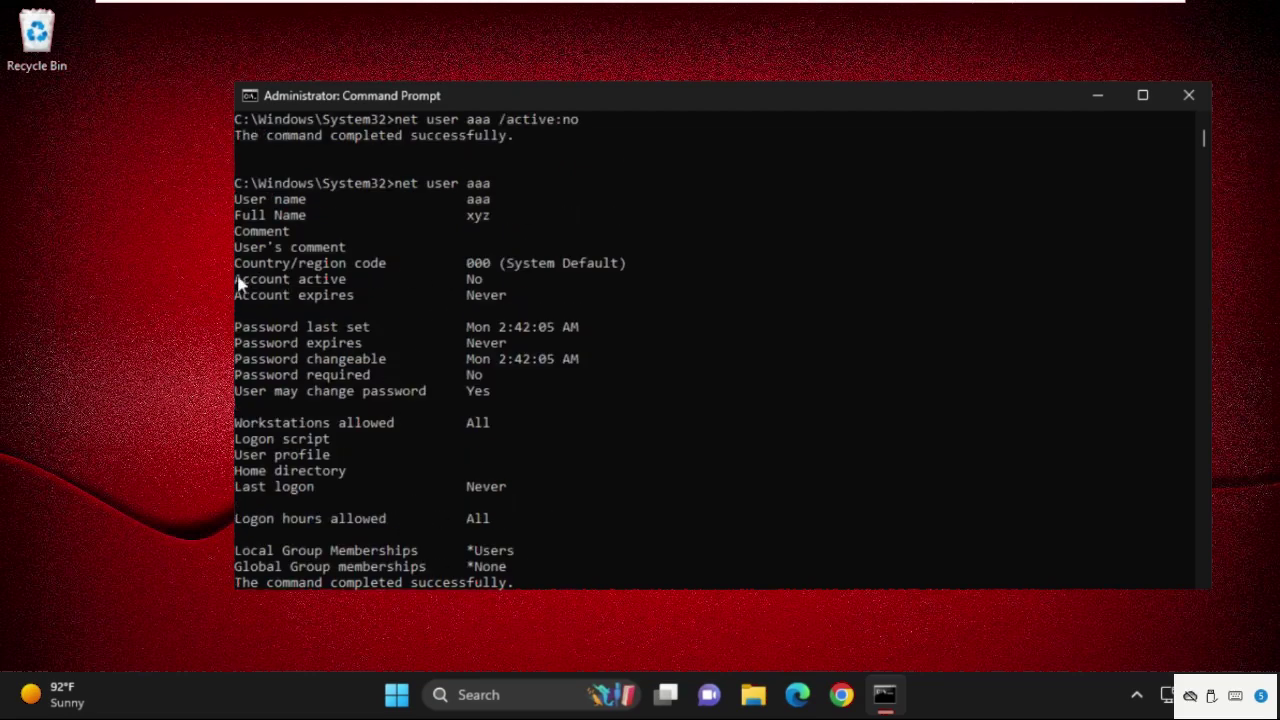
{"action": "left_click_drag", "start_coordinate": [236, 279], "coordinate": [486, 279]}
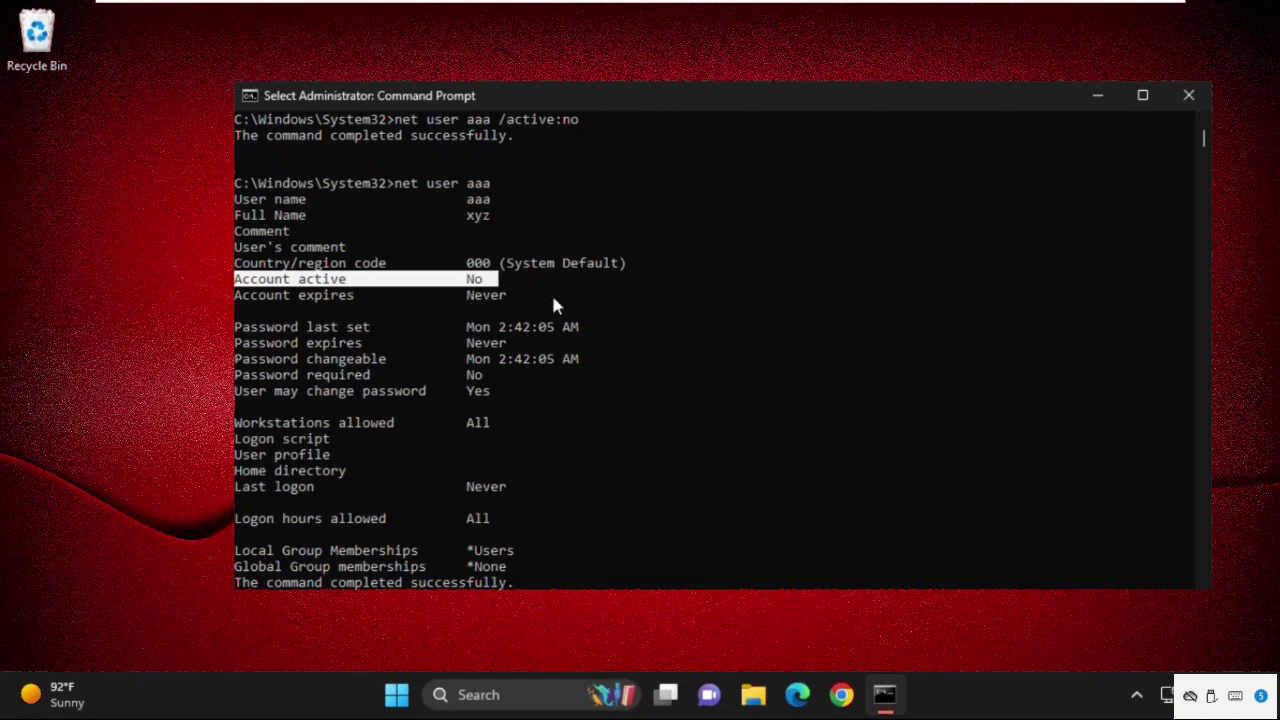
{"action": "scroll", "coordinate": [540, 400], "scroll_direction": "down", "scroll_amount": 4}
{"action": "left_click", "coordinate": [477, 438]}
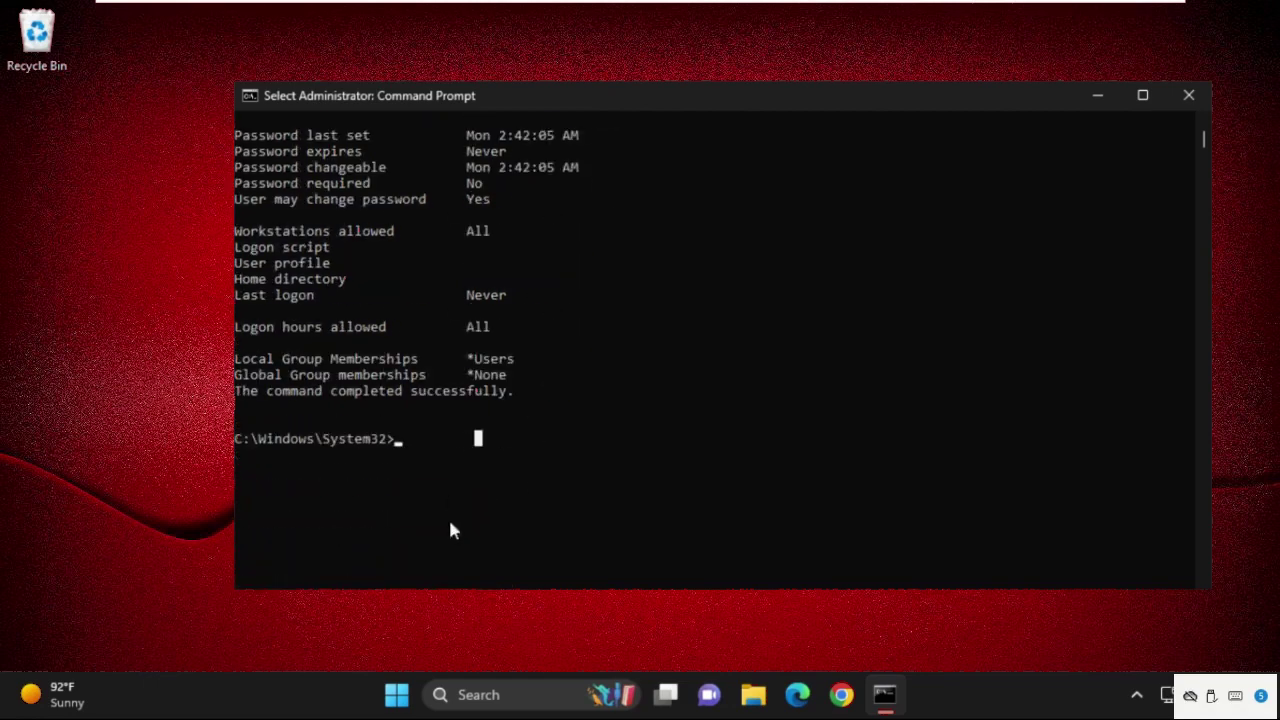
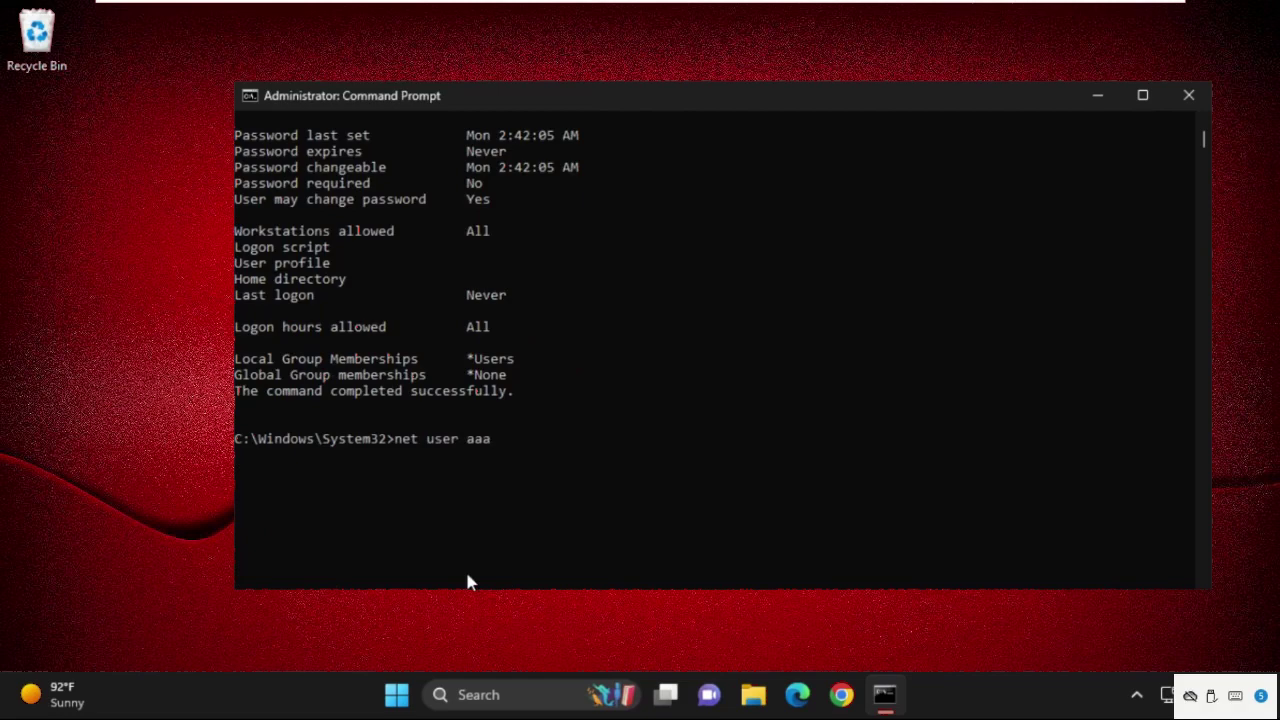
- Start the /active:yes switch by adding '/' after 'net user aaa'
{"action": "type", "text": "/active"}
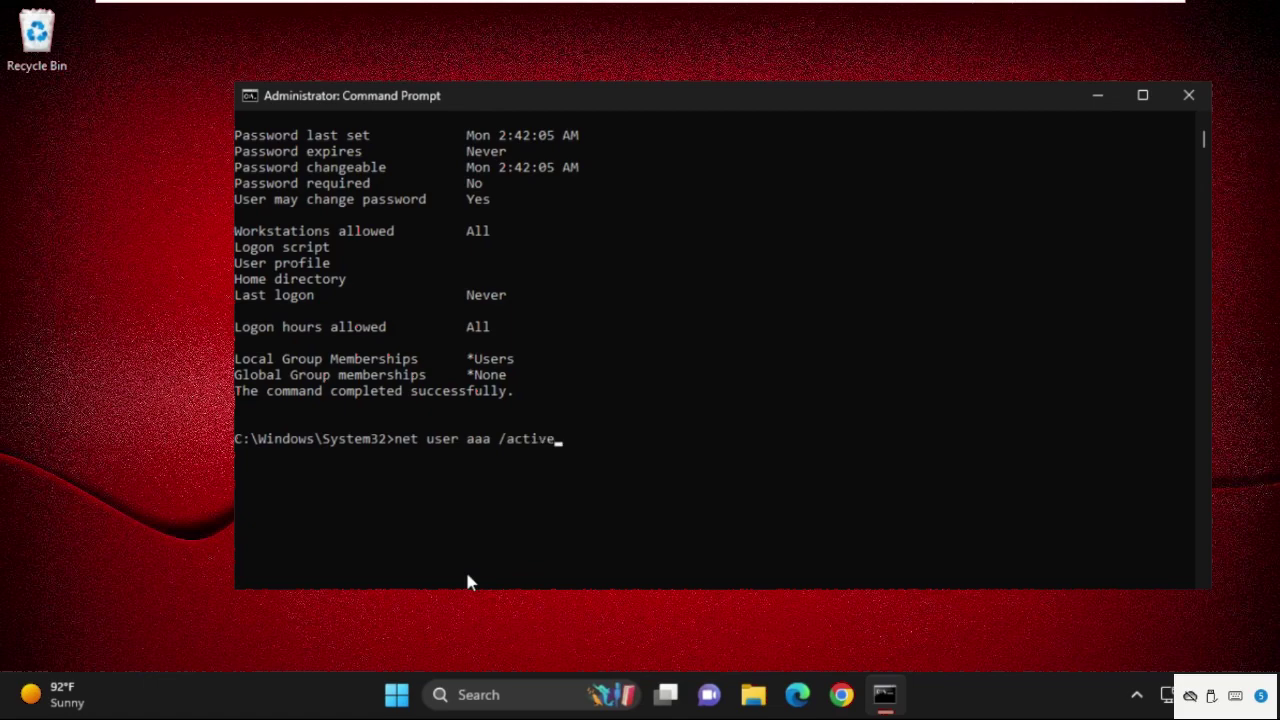
- Run 'net user aaa /active:yes' to activate account aaa and check the success message
{"action": "type", "text": ":yes"}
{"action": "key", "text": "Return"}
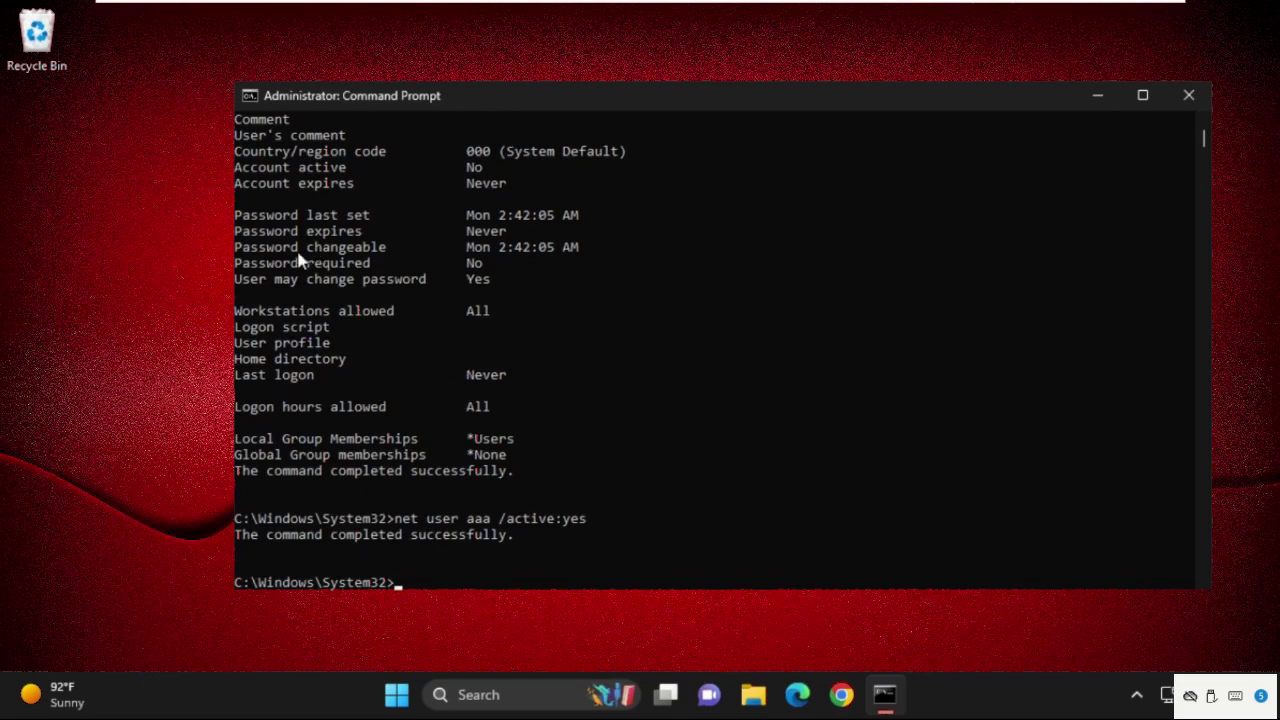
{"action": "left_click_drag", "start_coordinate": [248, 170], "coordinate": [381, 151]}
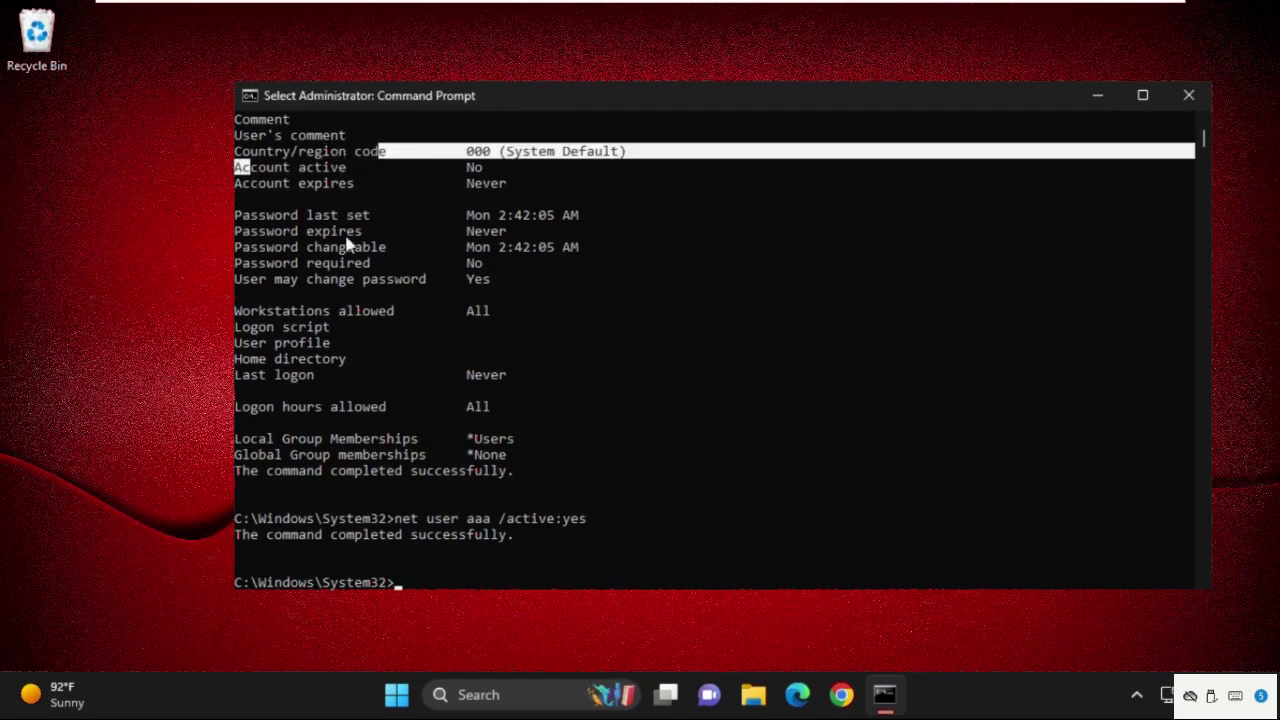
{"action": "left_click", "coordinate": [415, 420]}
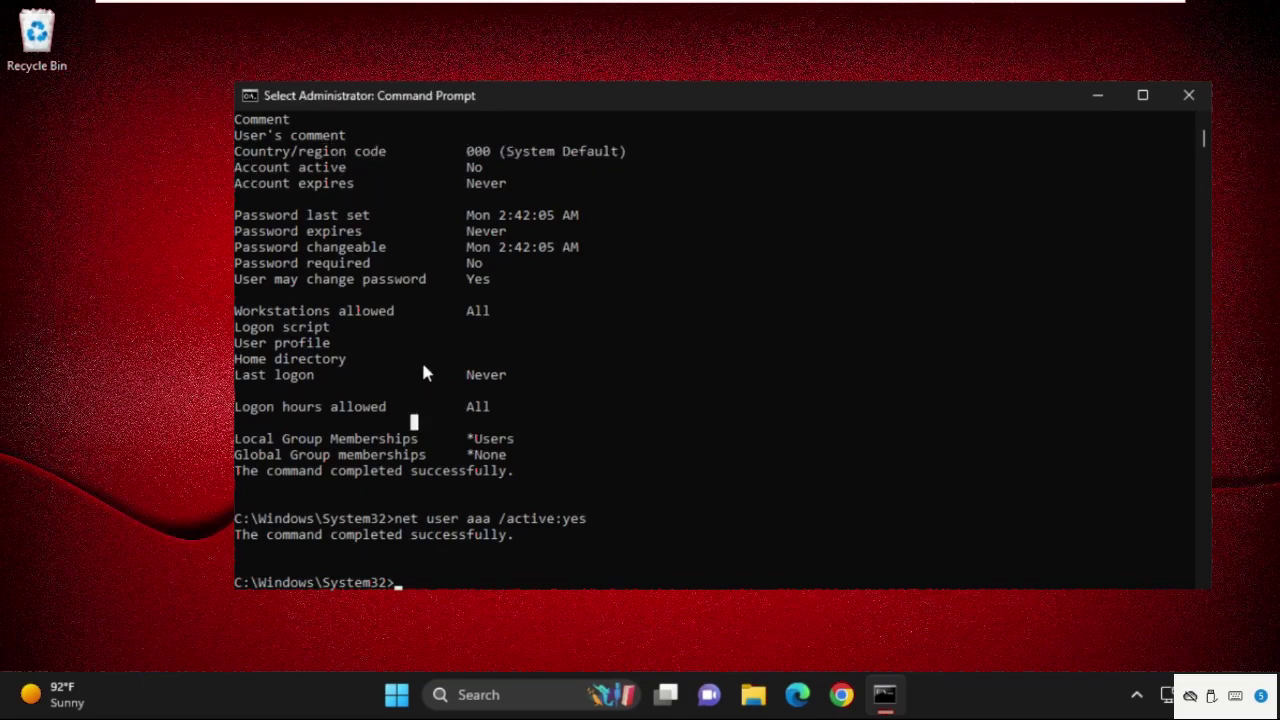
{"action": "scroll", "coordinate": [423, 372], "scroll_direction": "down", "scroll_amount": 1}
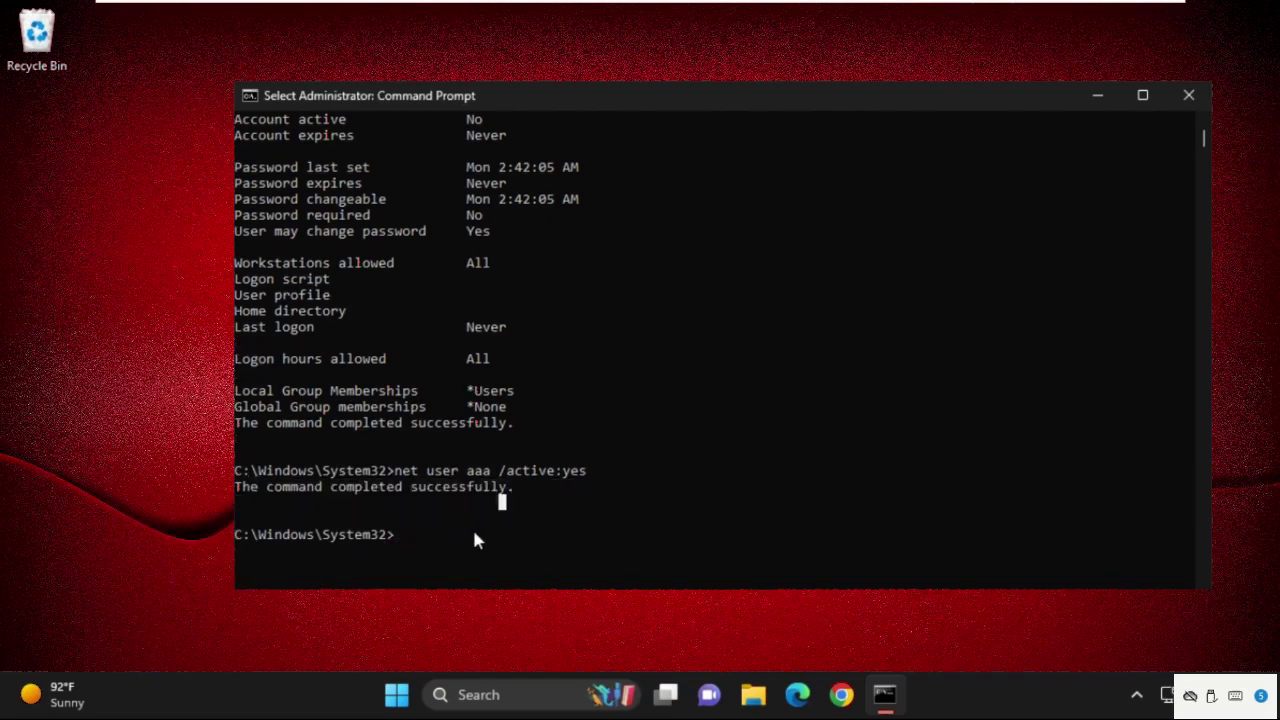
- Run net user aaa, highlight its 'Account active Yes' line, then exit the console
{"action": "type", "text": "net u"}
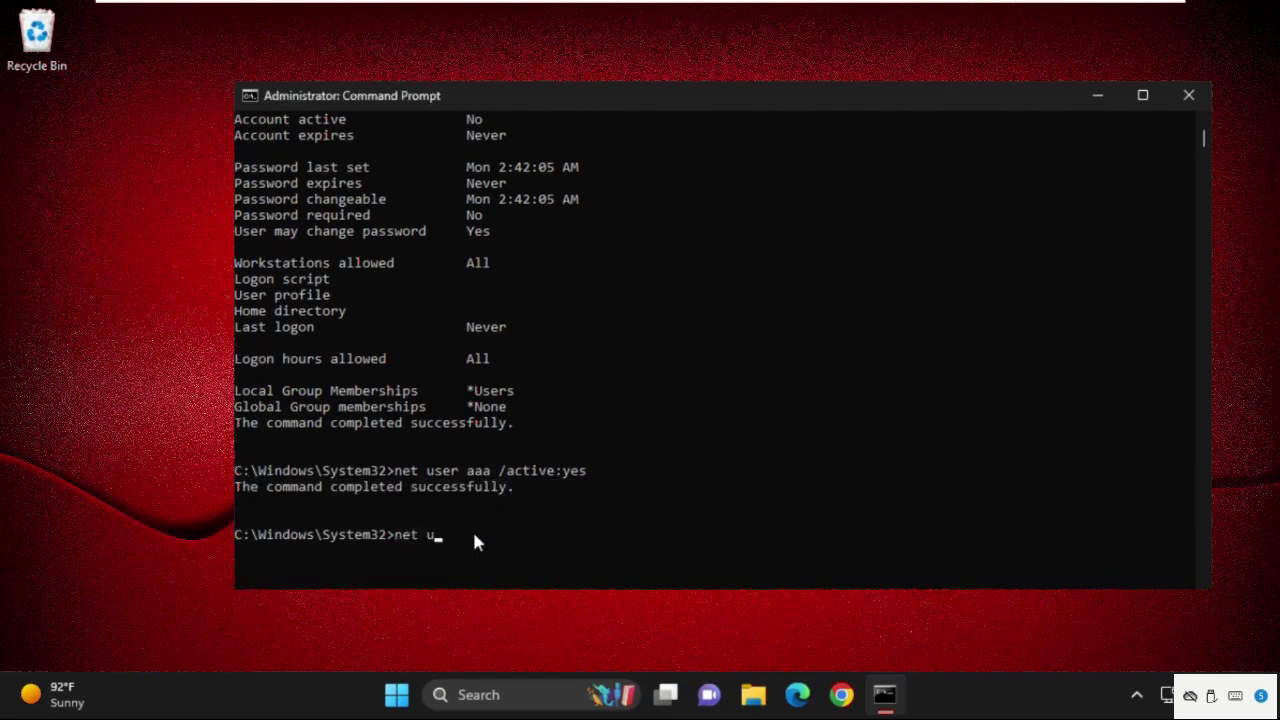
{"action": "type", "text": "ser aaa"}
{"action": "key", "text": "Return"}
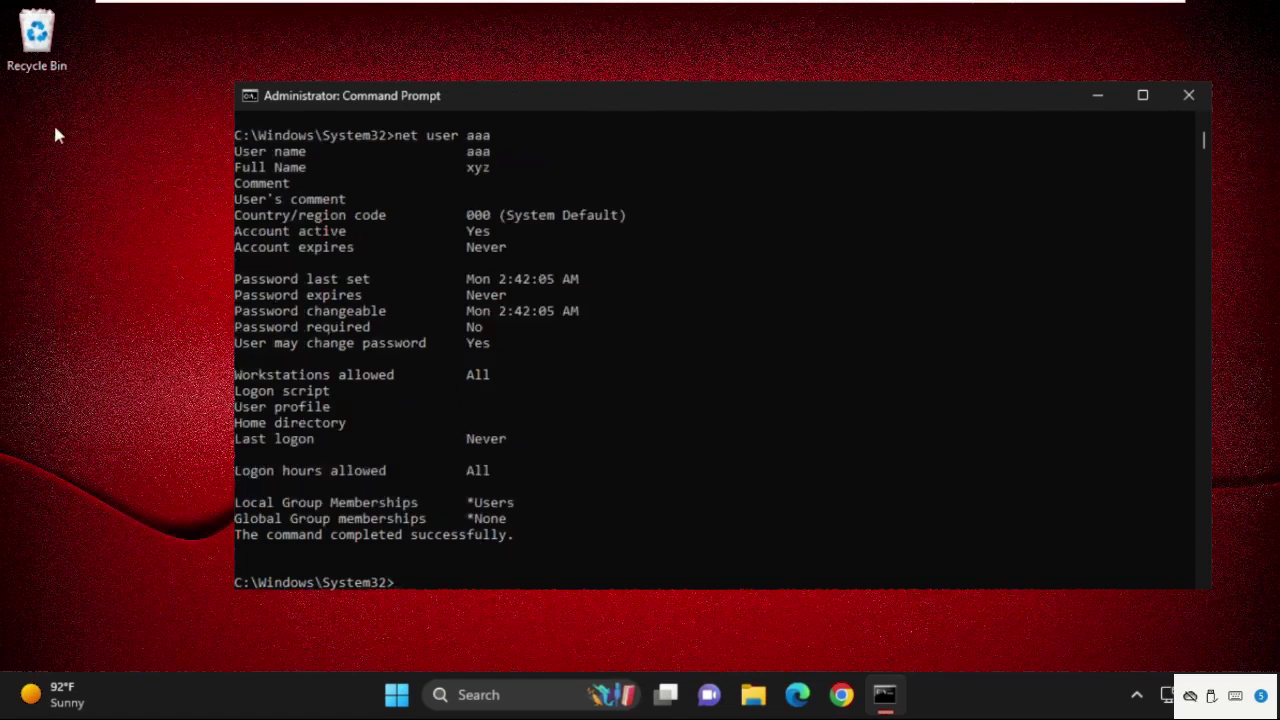
{"action": "left_click_drag", "start_coordinate": [236, 232], "coordinate": [506, 240]}
{"action": "left_click", "coordinate": [447, 324]}
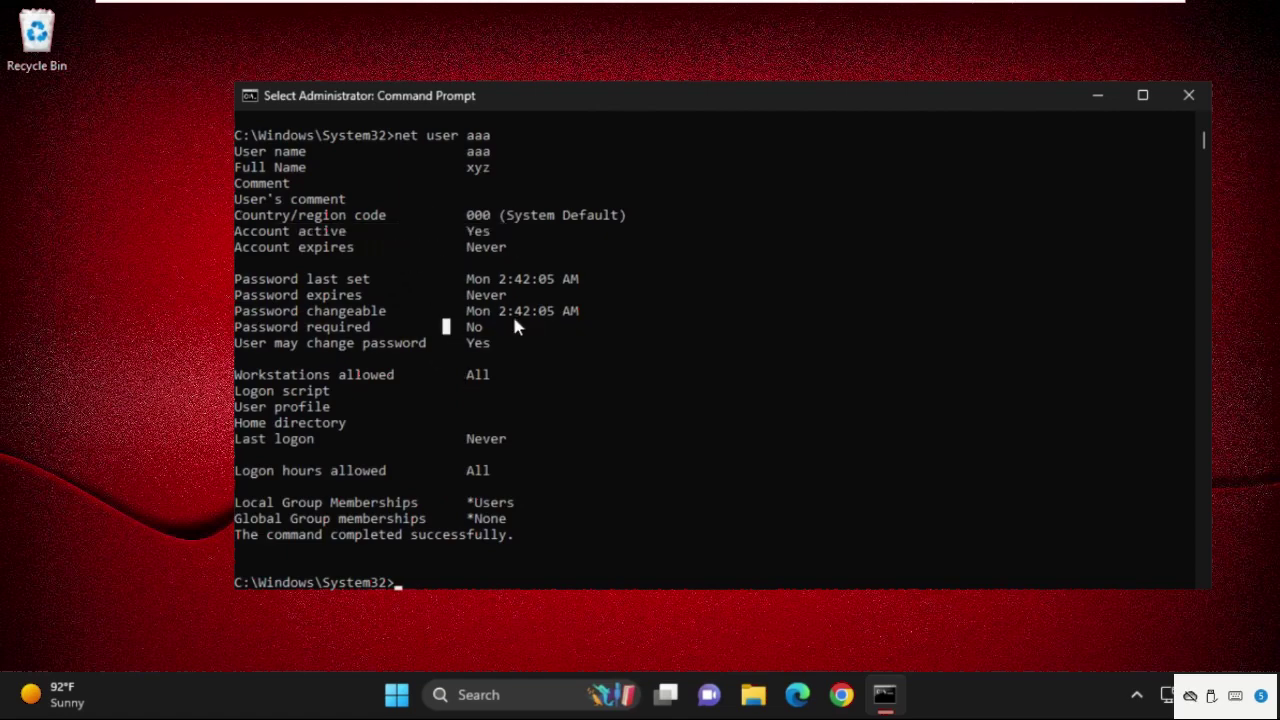
{"action": "scroll", "coordinate": [472, 441], "scroll_direction": "down", "scroll_amount": 1}
{"action": "type", "text": "ex"}
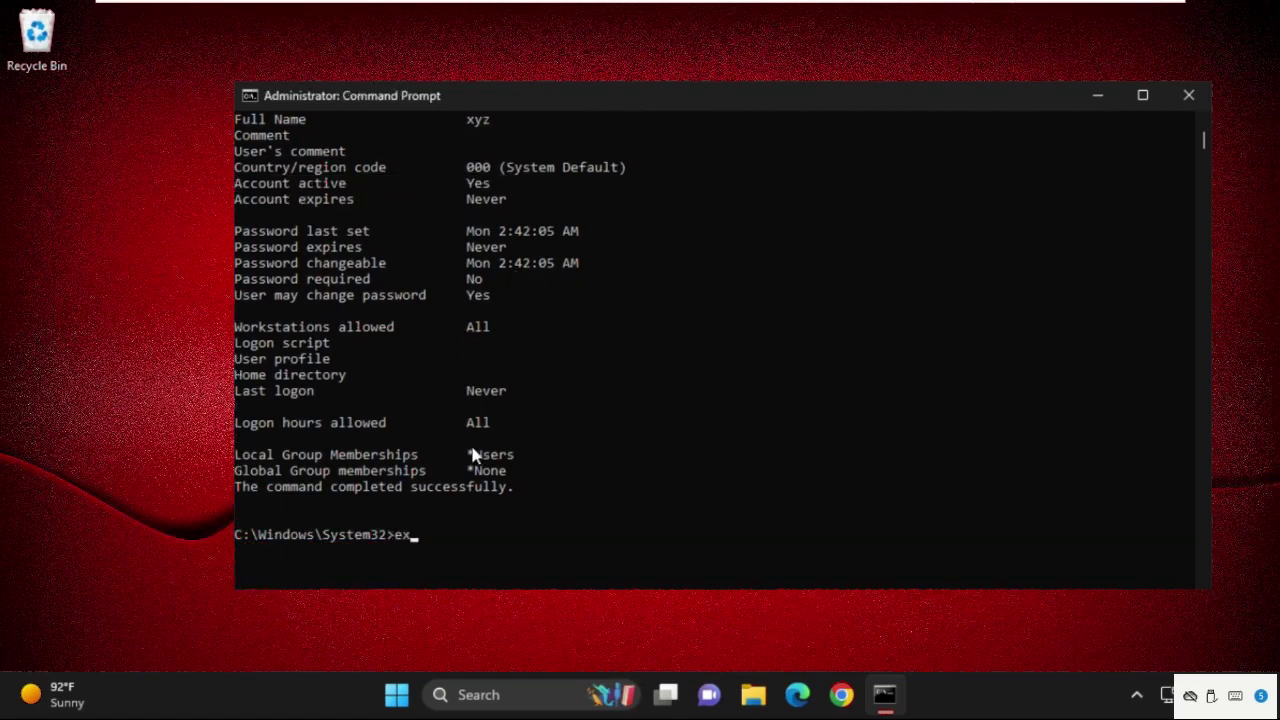
{"action": "type", "text": "it"}
{"action": "key", "text": "Return"}
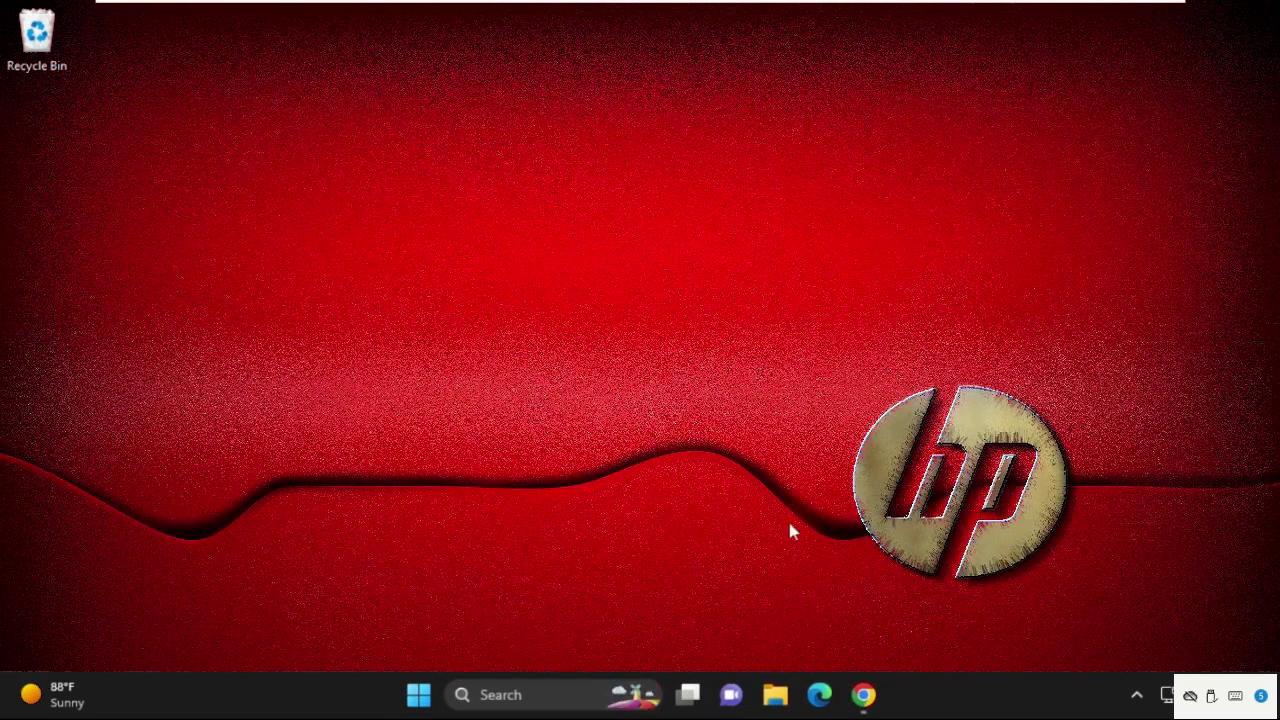
- Bring up the help page in Chrome and try the Full Name and email address fields
{"action": "left_click", "coordinate": [863, 694]}
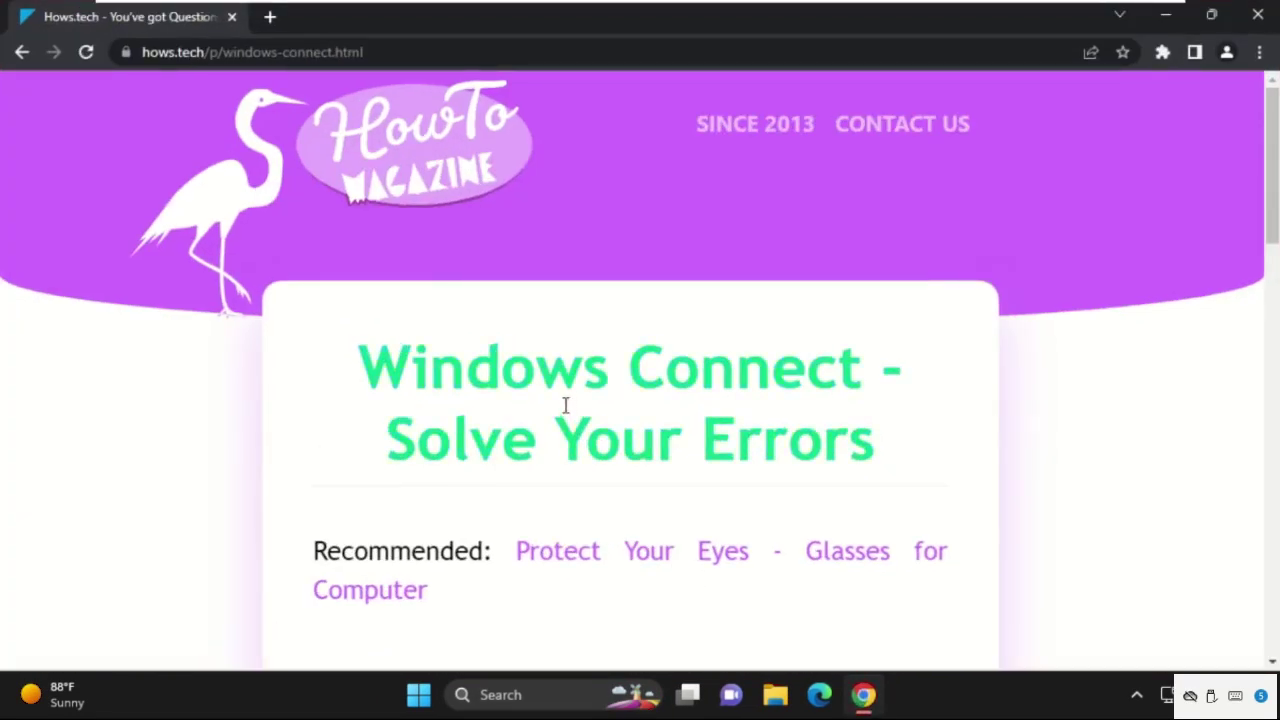
{"action": "scroll", "coordinate": [640, 314], "scroll_direction": "down", "scroll_amount": 2}
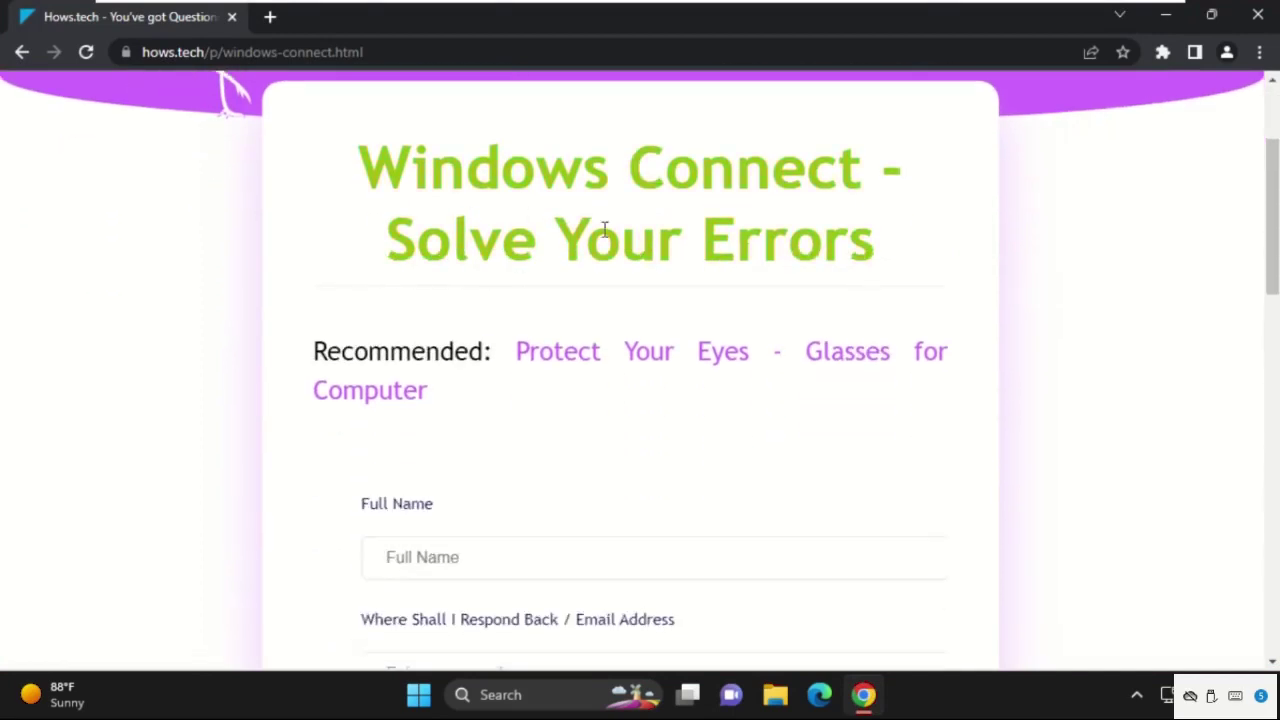
{"action": "scroll", "coordinate": [604, 230], "scroll_direction": "down", "scroll_amount": 2}
{"action": "left_click", "coordinate": [436, 348]}
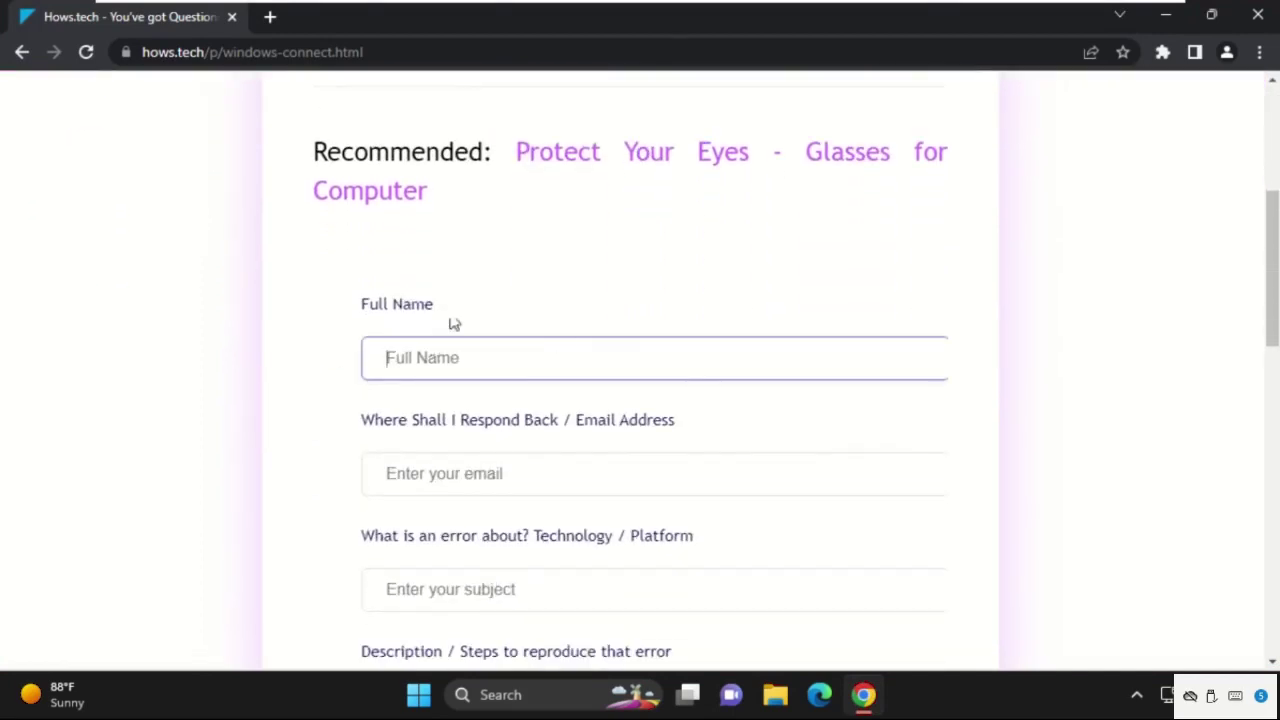
{"action": "scroll", "coordinate": [460, 397], "scroll_direction": "down", "scroll_amount": 1}
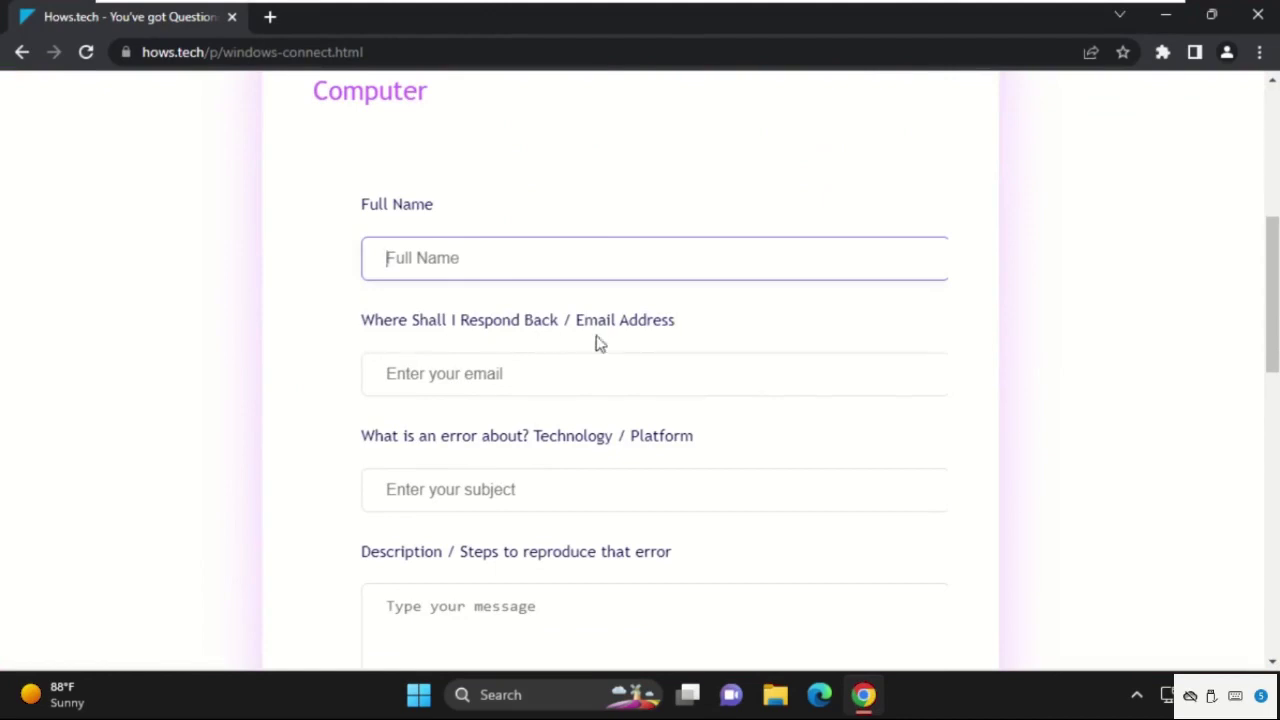
{"action": "left_click", "coordinate": [561, 372]}
{"action": "scroll", "coordinate": [567, 384], "scroll_direction": "down", "scroll_amount": 1}
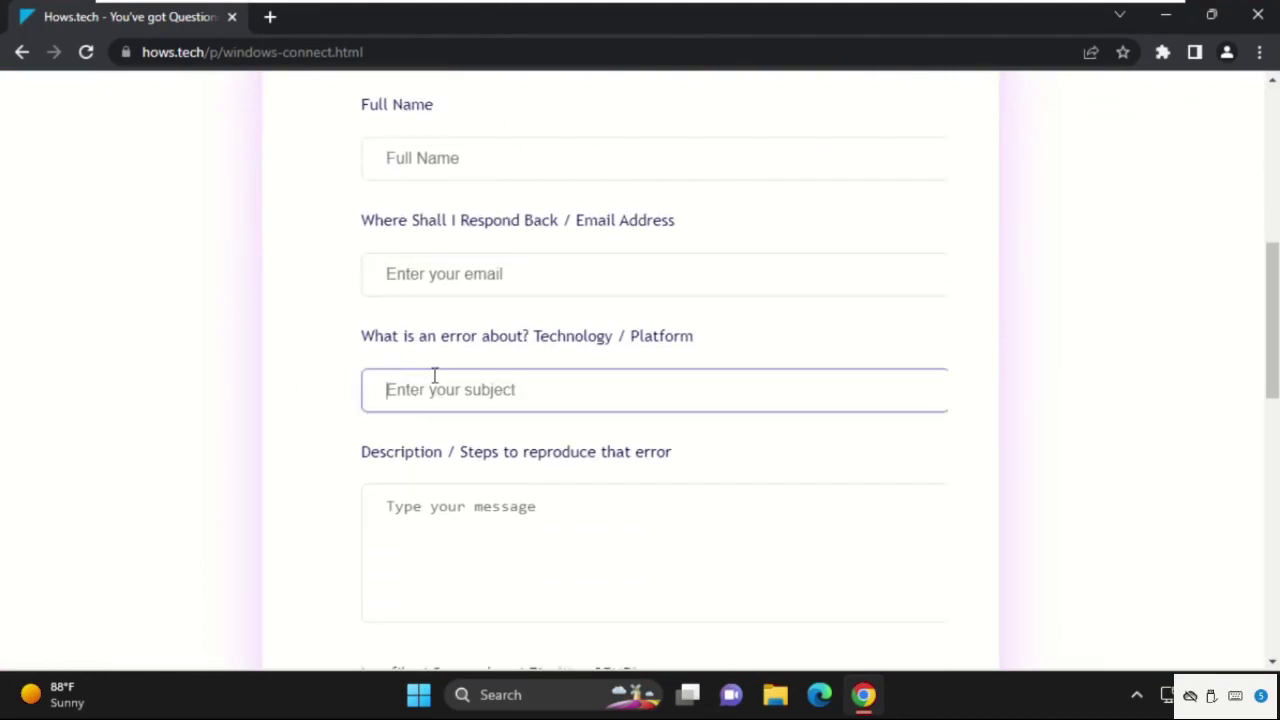
- Highlight the error subject question and focus the error description box
{"action": "left_click_drag", "start_coordinate": [362, 338], "coordinate": [452, 338]}
{"action": "scroll", "coordinate": [514, 389], "scroll_direction": "down", "scroll_amount": 1}
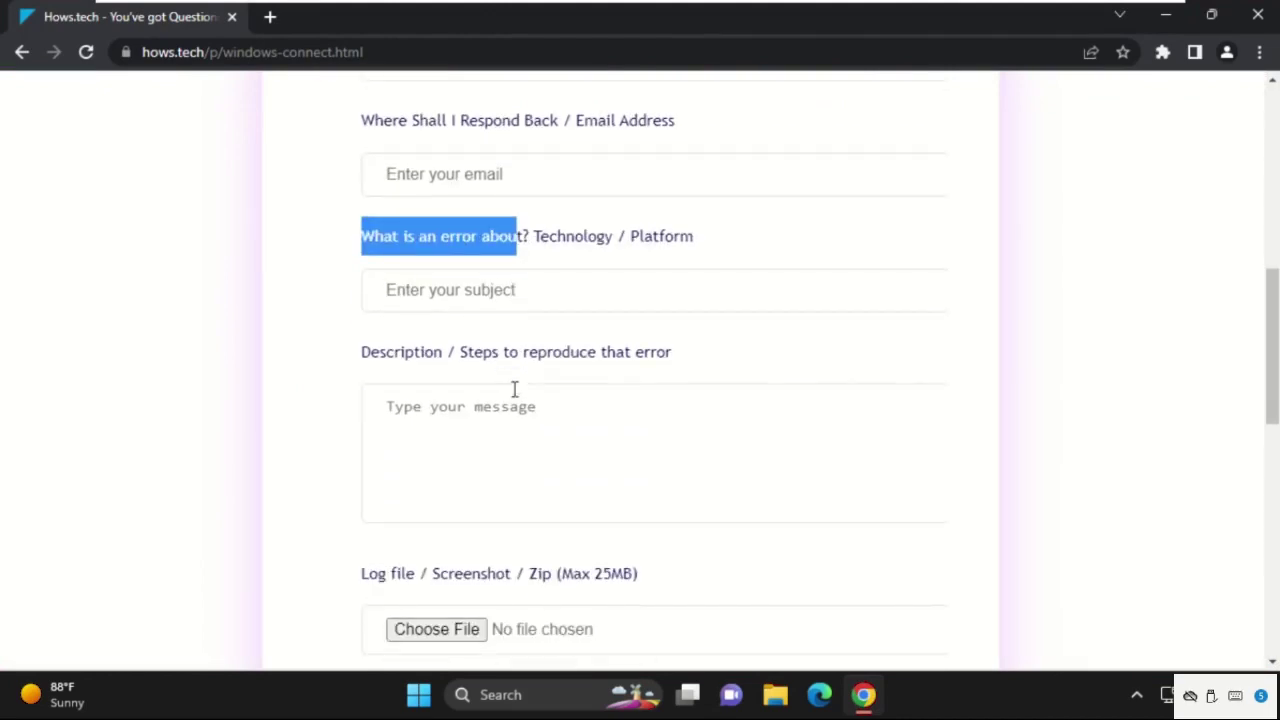
{"action": "left_click_drag", "start_coordinate": [378, 365], "coordinate": [451, 394]}
{"action": "left_click", "coordinate": [549, 434]}
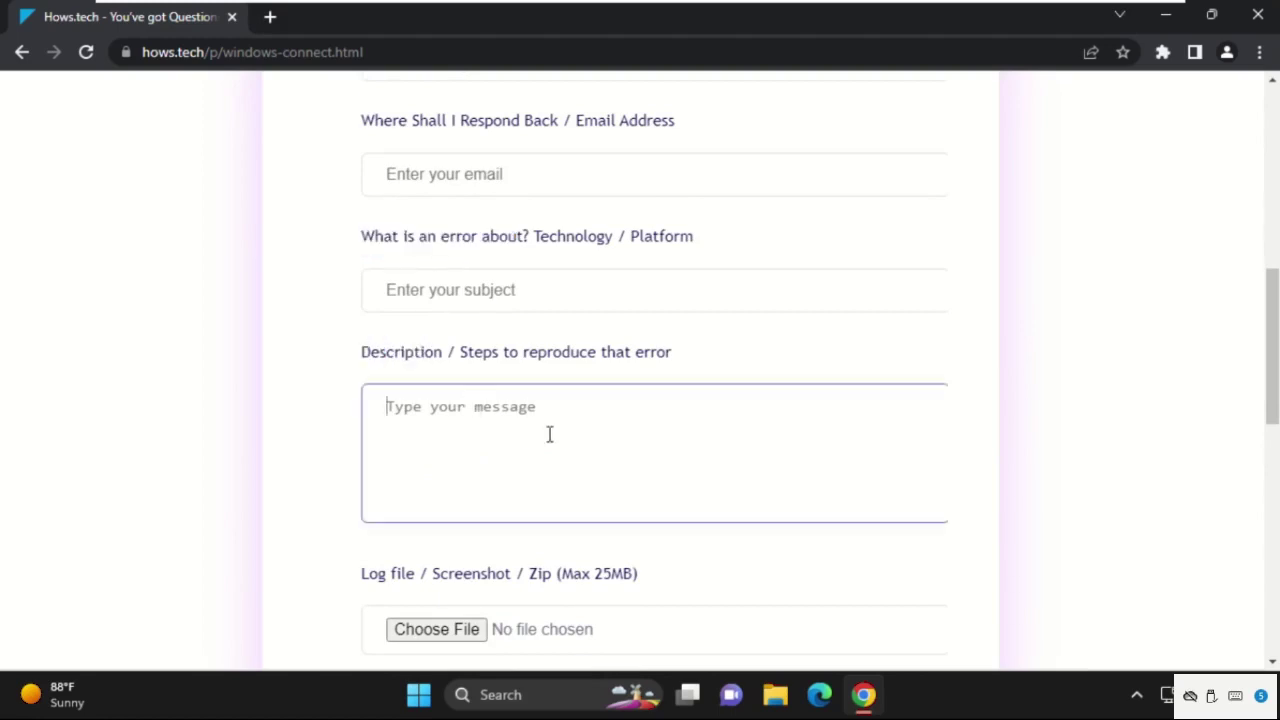
{"action": "scroll", "coordinate": [572, 448], "scroll_direction": "down", "scroll_amount": 2}
- Open the Choose File picker for a log, cancel without attaching anything, and review the form
{"action": "left_click", "coordinate": [452, 428]}
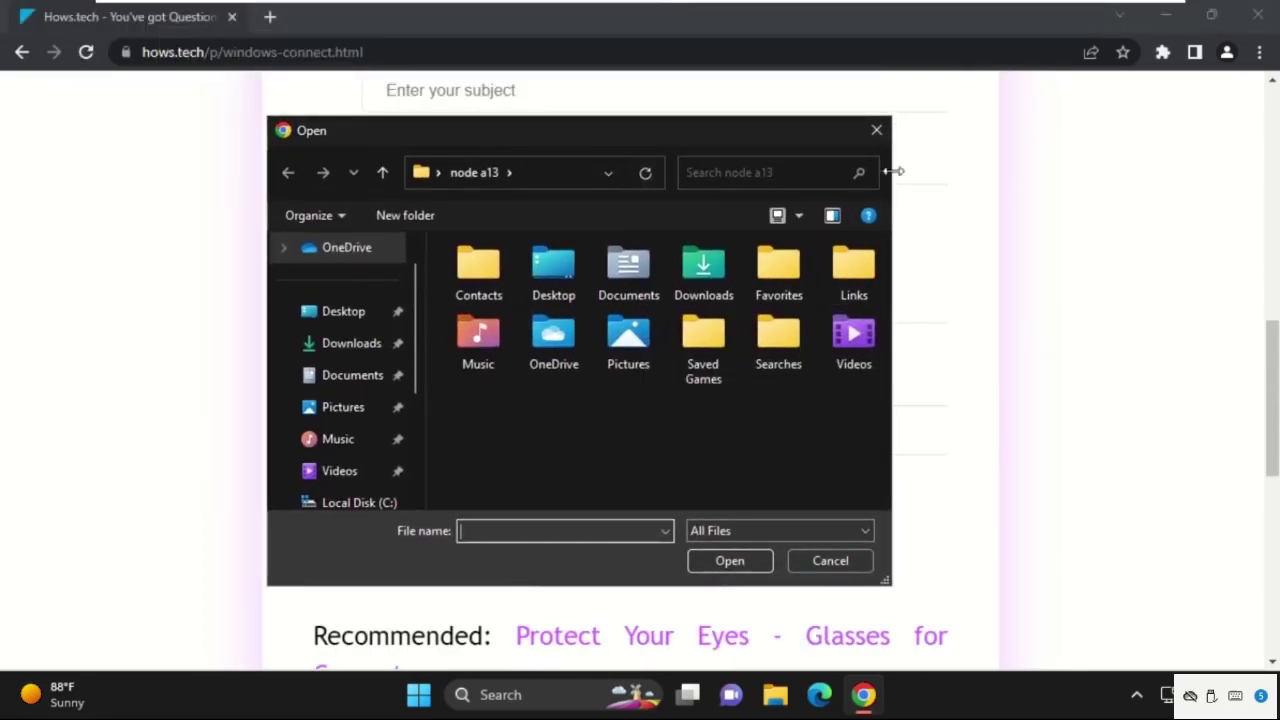
{"action": "left_click", "coordinate": [876, 130]}
{"action": "scroll", "coordinate": [694, 391], "scroll_direction": "down", "scroll_amount": 2}
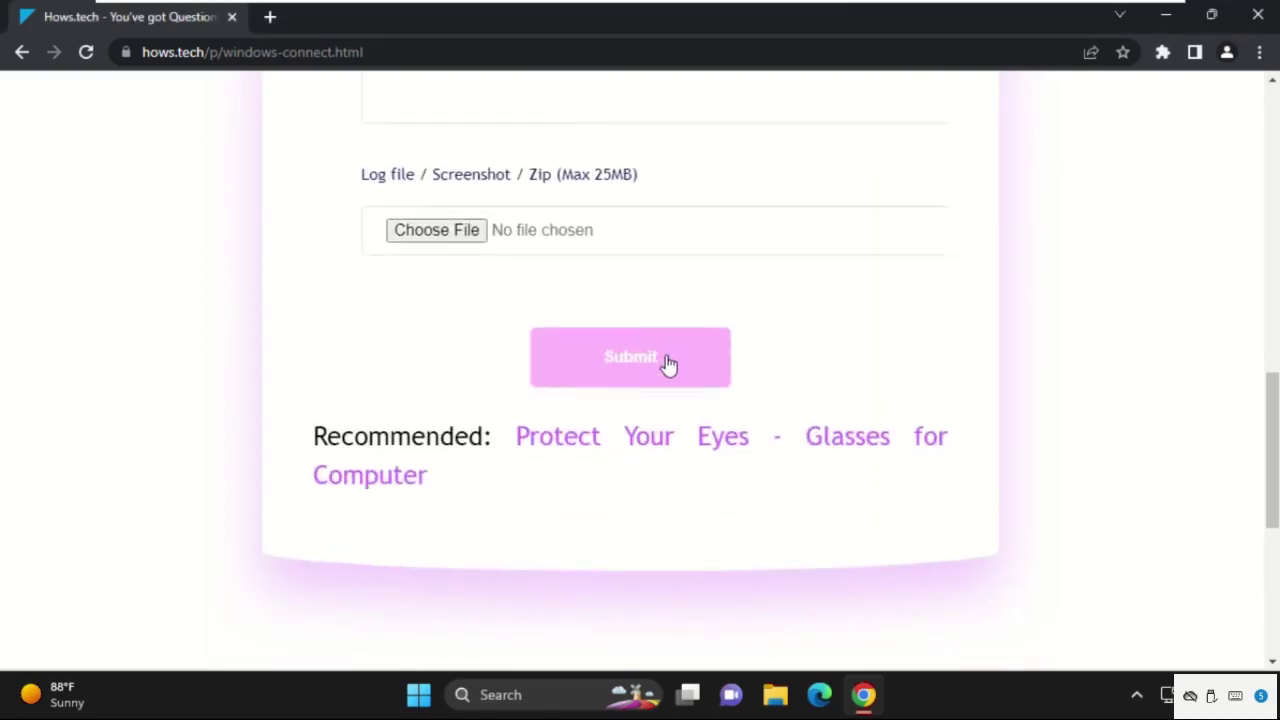
{"action": "scroll", "coordinate": [668, 364], "scroll_direction": "up", "scroll_amount": 10}
{"action": "scroll", "coordinate": [668, 364], "scroll_direction": "down", "scroll_amount": 2}
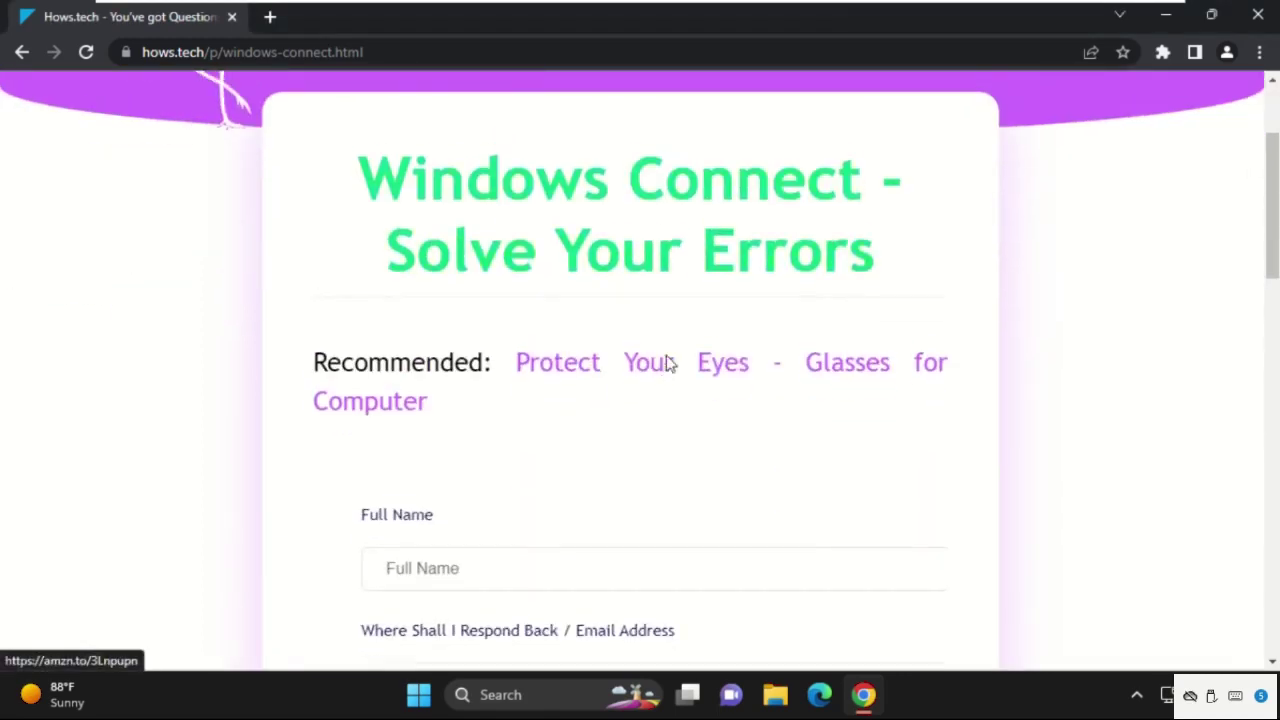